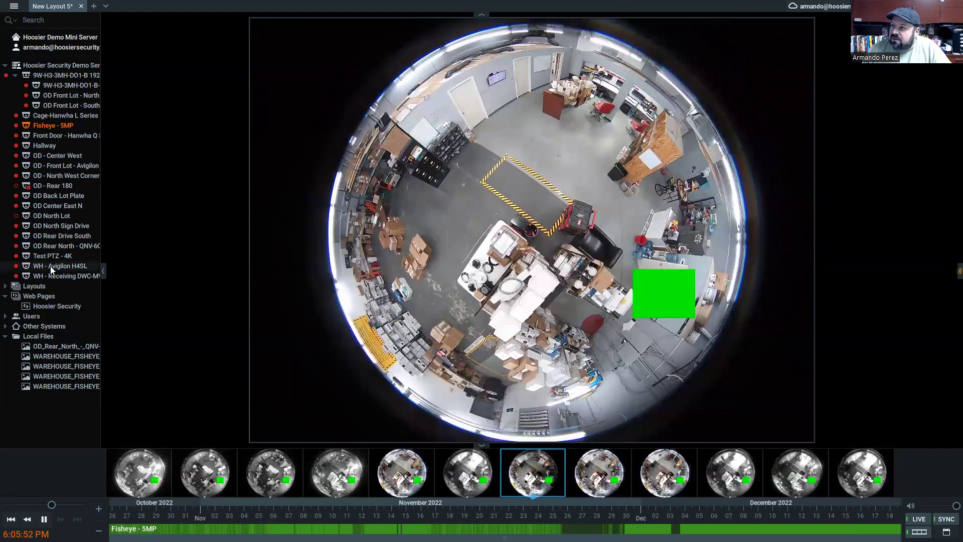
# Step: Add the WH - Avigilon H4SL and WH - Receiving cameras to the fisheye layout, and enlarge the receiving camera
pyautogui.moveTo(51, 270); pyautogui.dragTo(230, 262)
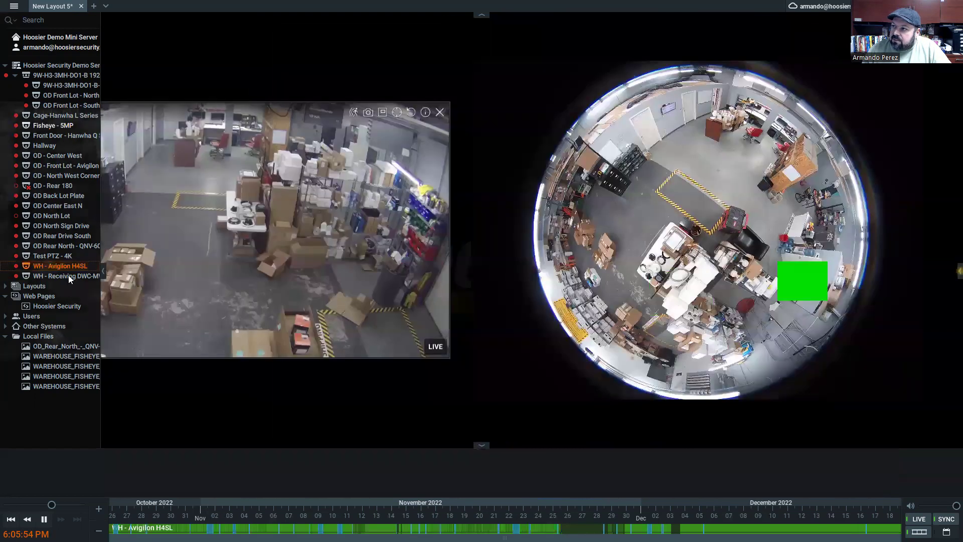
pyautogui.moveTo(70, 279); pyautogui.dragTo(382, 228)
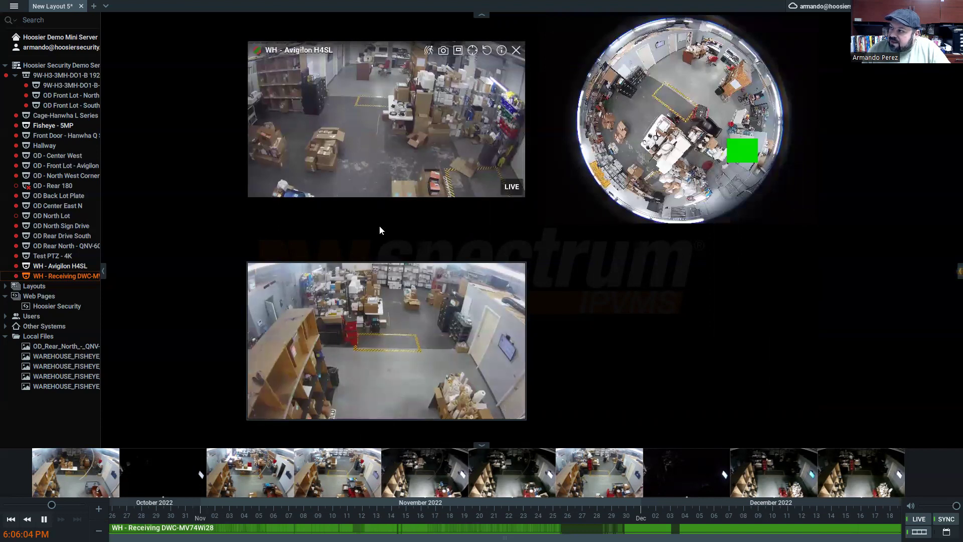
pyautogui.doubleClick(383, 312)
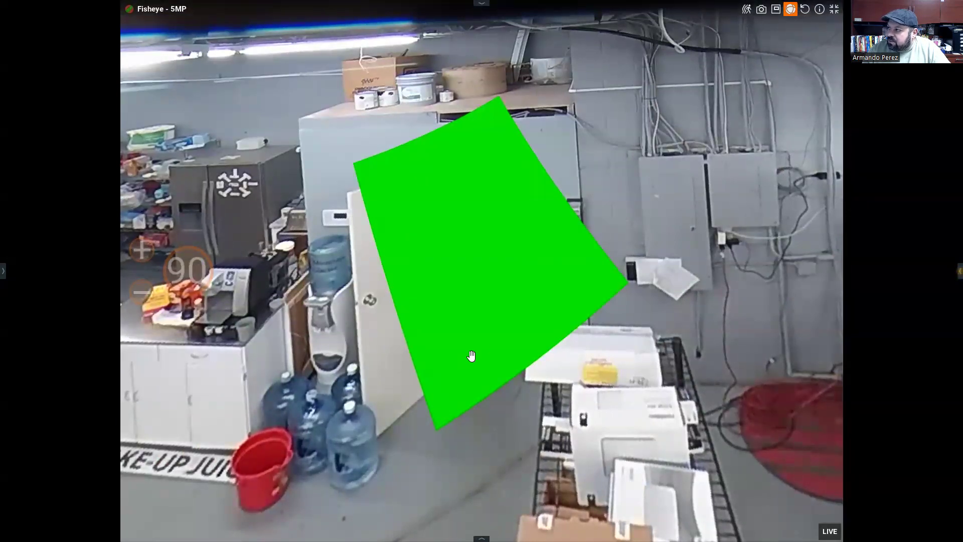
# Step: Look around the dewarped Fisheye - 5MP view, comparing the 180-degree panorama with the 90-degree view
pyautogui.moveTo(466, 356); pyautogui.dragTo(494, 321)
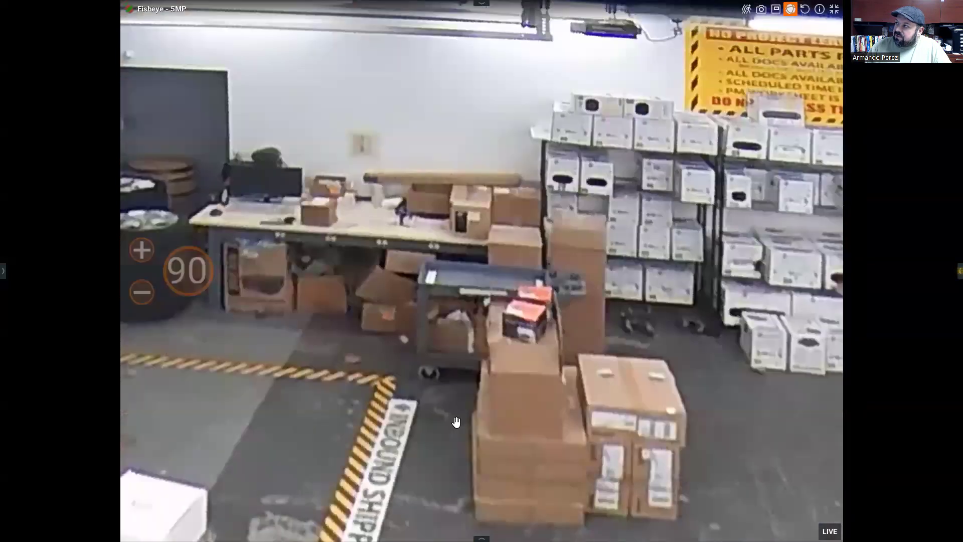
pyautogui.click(147, 300)
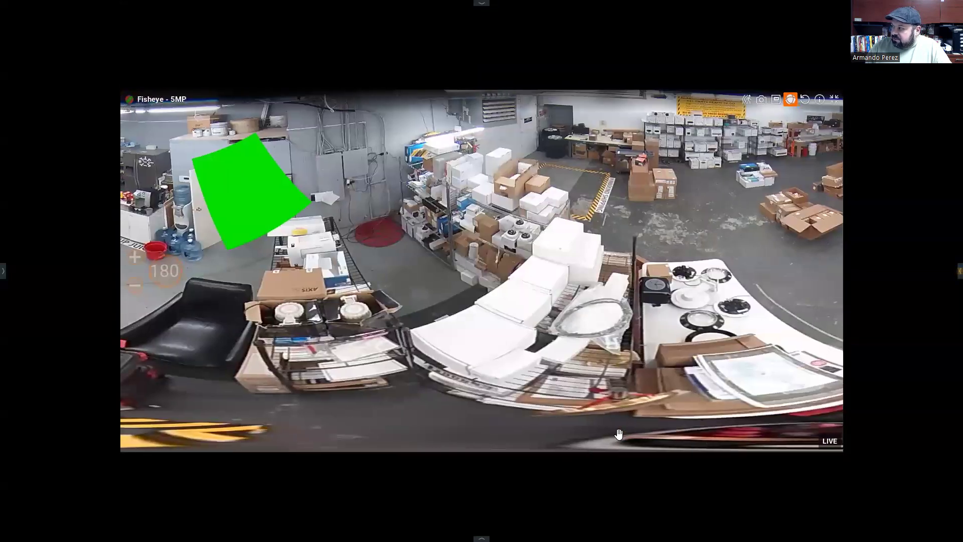
pyautogui.click(165, 270)
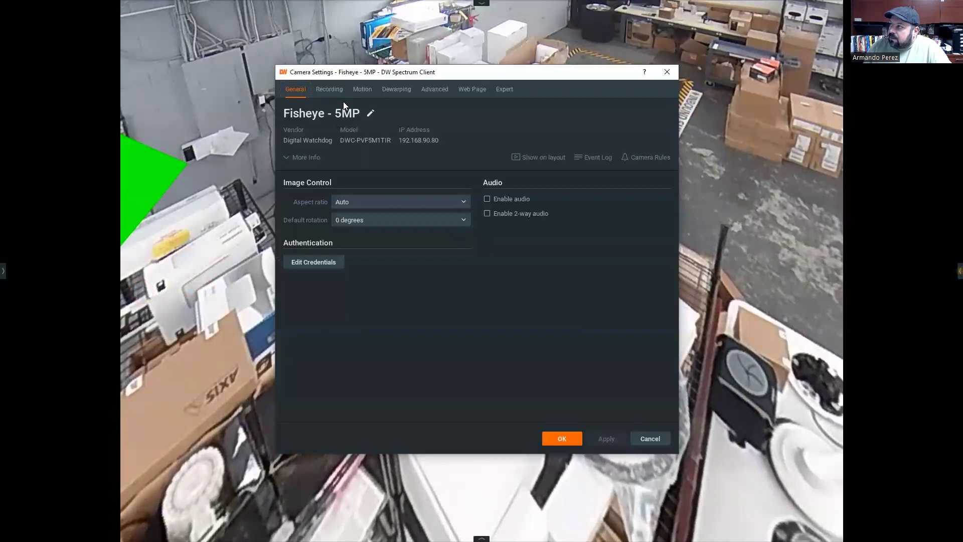
# Step: Review the fisheye camera's advanced, web page, expert, recording, general and motion settings
pyautogui.click(436, 91)
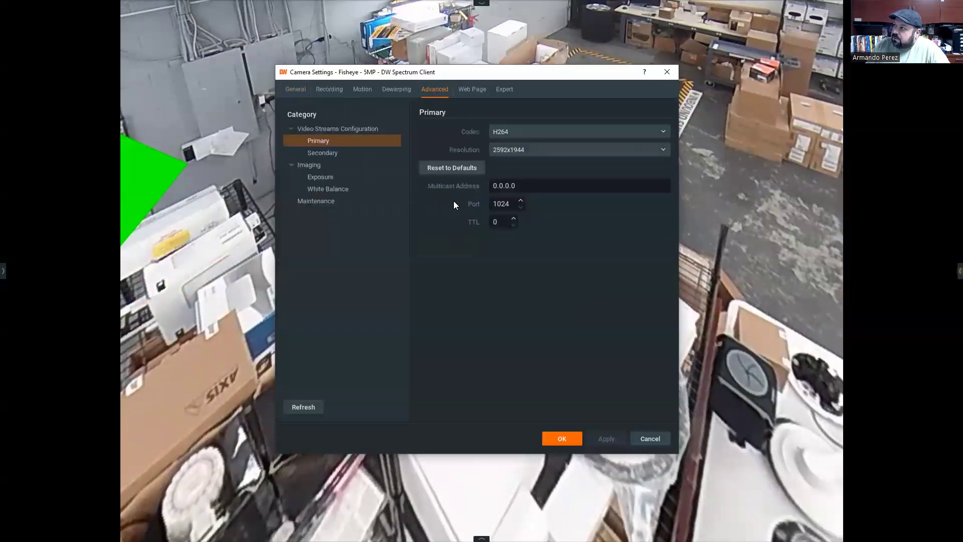
pyautogui.click(471, 91)
pyautogui.click(511, 92)
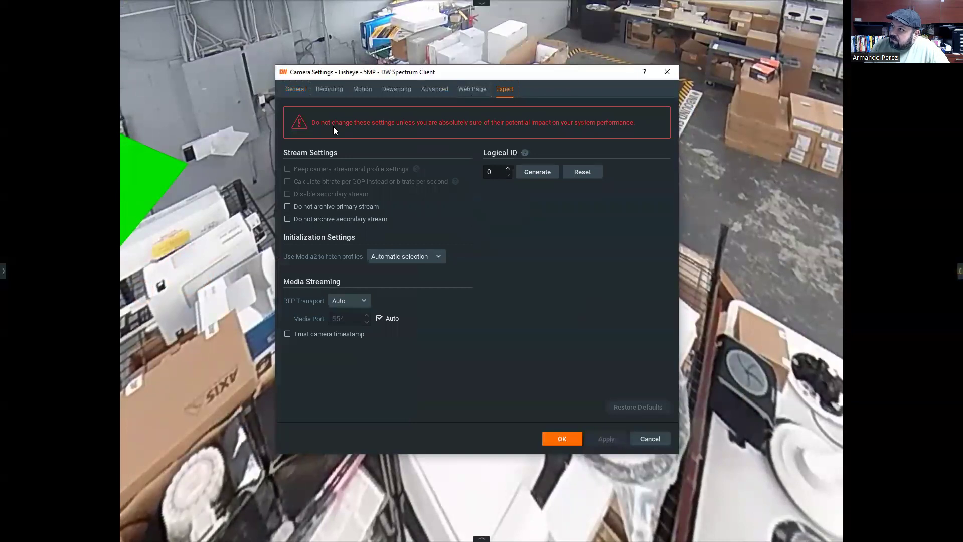
pyautogui.click(327, 90)
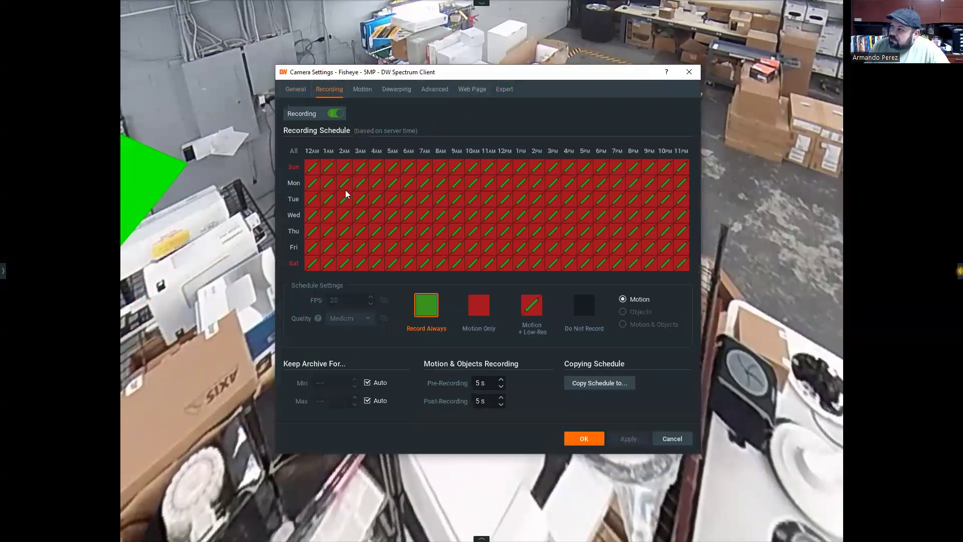
pyautogui.click(296, 91)
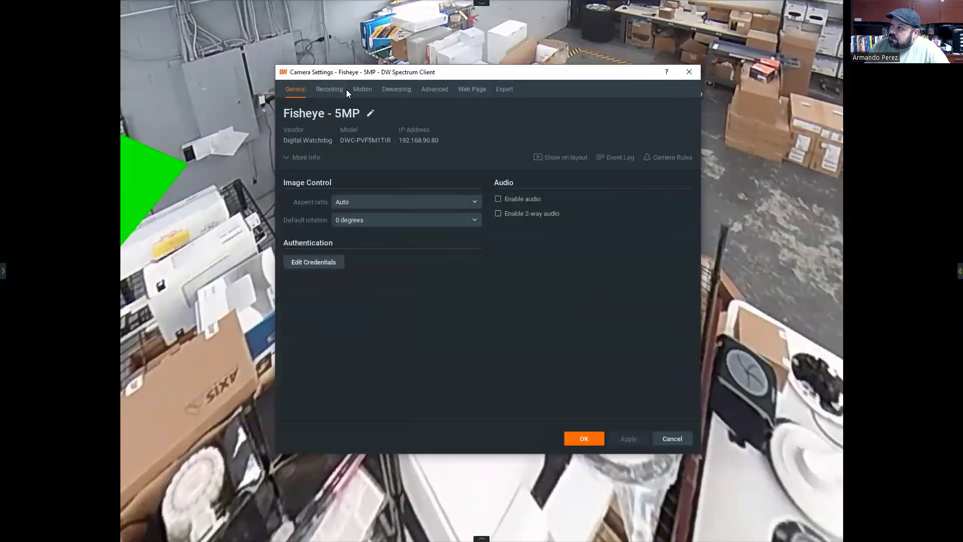
pyautogui.click(325, 91)
pyautogui.click(369, 90)
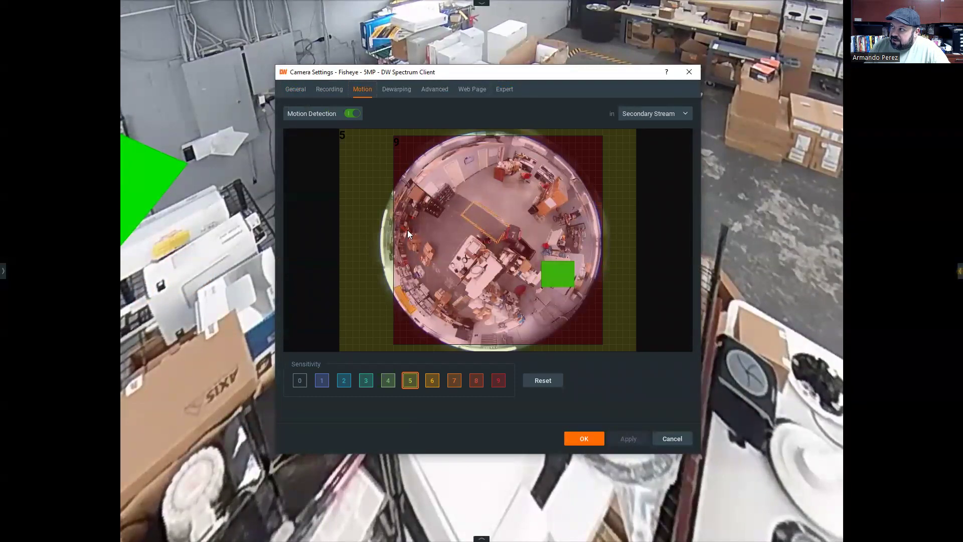
# Step: Compare the Equidistant, Stereographic and Equisolid lens projections in the fisheye's dewarping settings, and set the projection to Equidistant
pyautogui.click(394, 89)
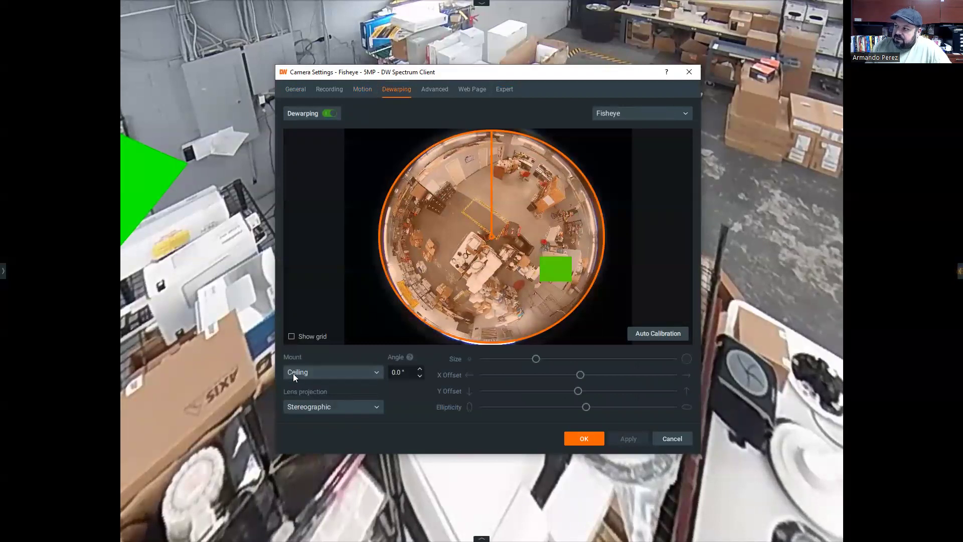
pyautogui.click(376, 406)
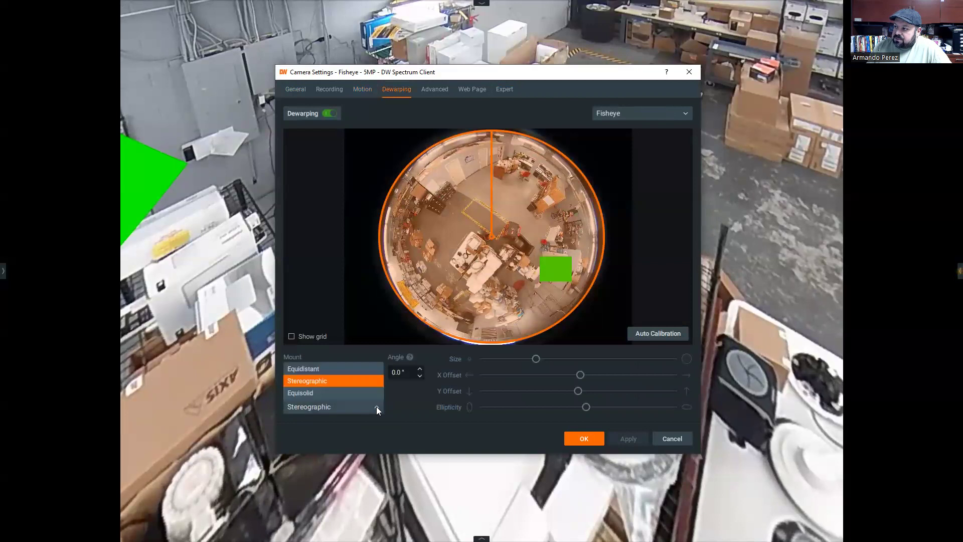
pyautogui.click(314, 369)
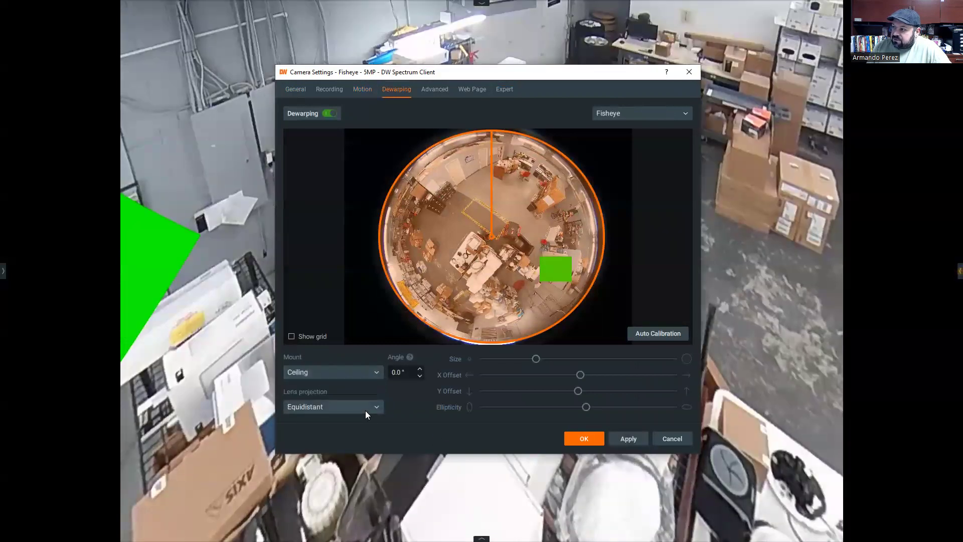
pyautogui.click(380, 405)
pyautogui.click(316, 382)
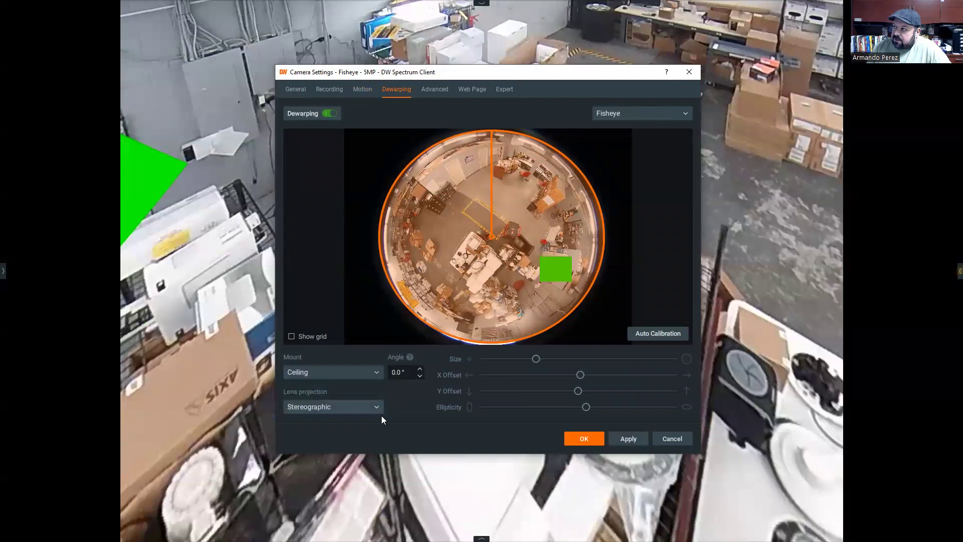
pyautogui.click(375, 406)
pyautogui.click(305, 394)
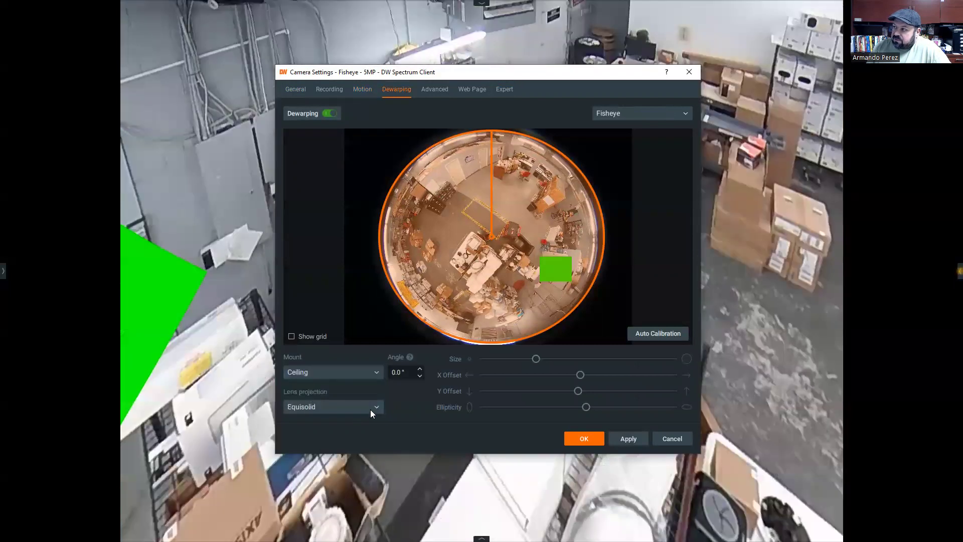
pyautogui.click(377, 408)
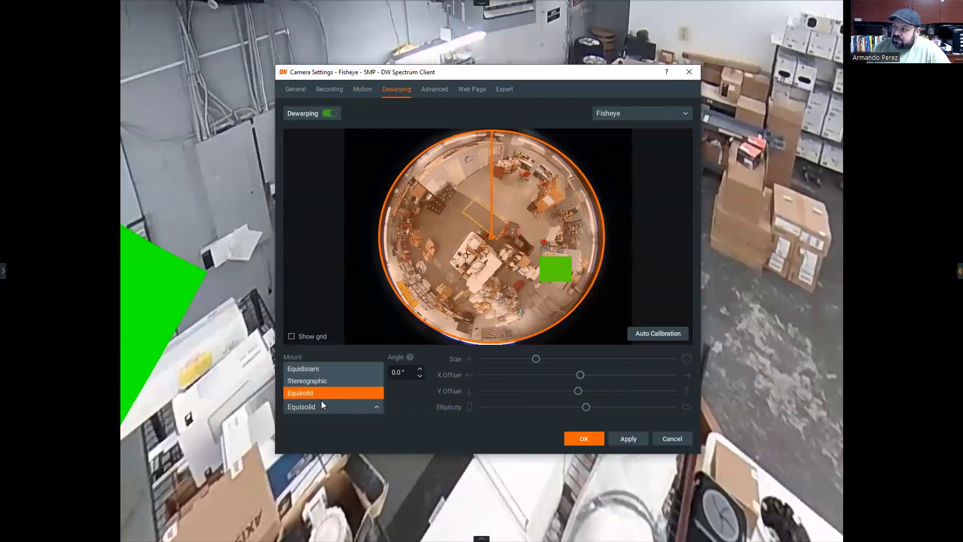
pyautogui.click(305, 379)
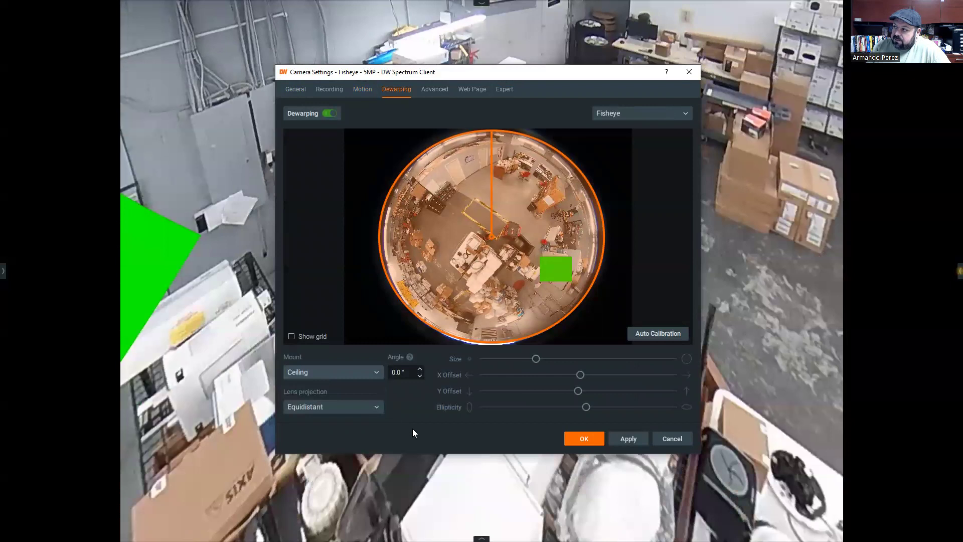
# Step: Try the Wall and Floor/table mount types for the fisheye's dewarping, and set the mount back to Ceiling
pyautogui.click(374, 374)
pyautogui.click(300, 401)
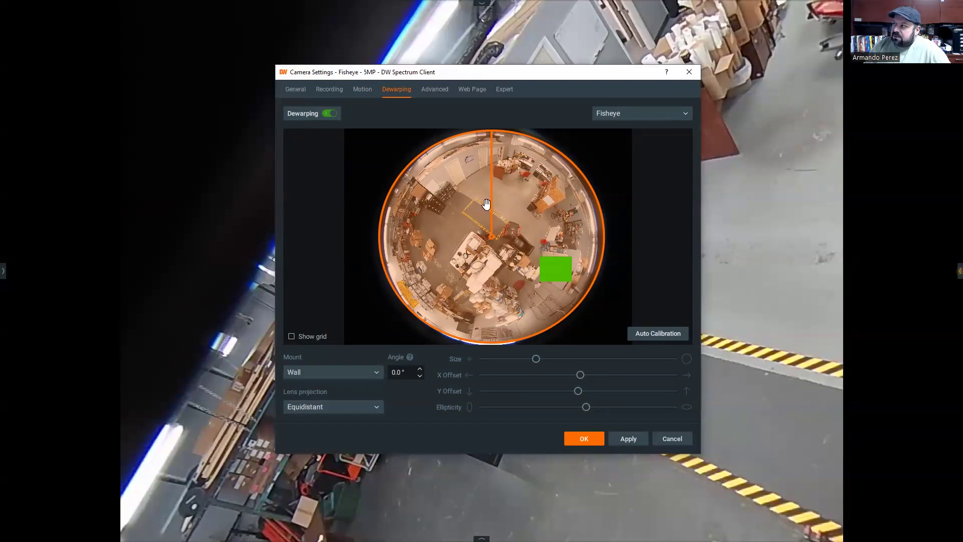
pyautogui.click(378, 374)
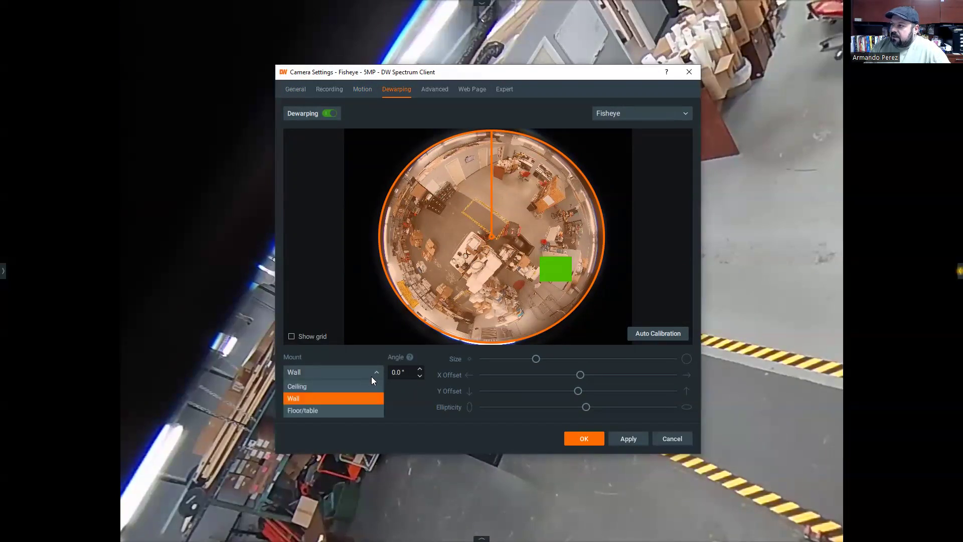
pyautogui.click(301, 411)
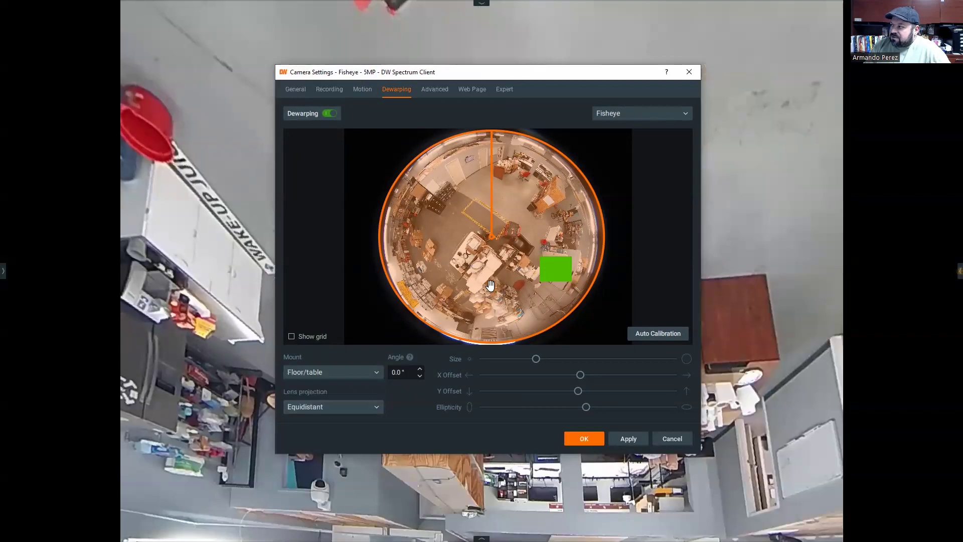
pyautogui.click(376, 373)
pyautogui.click(299, 386)
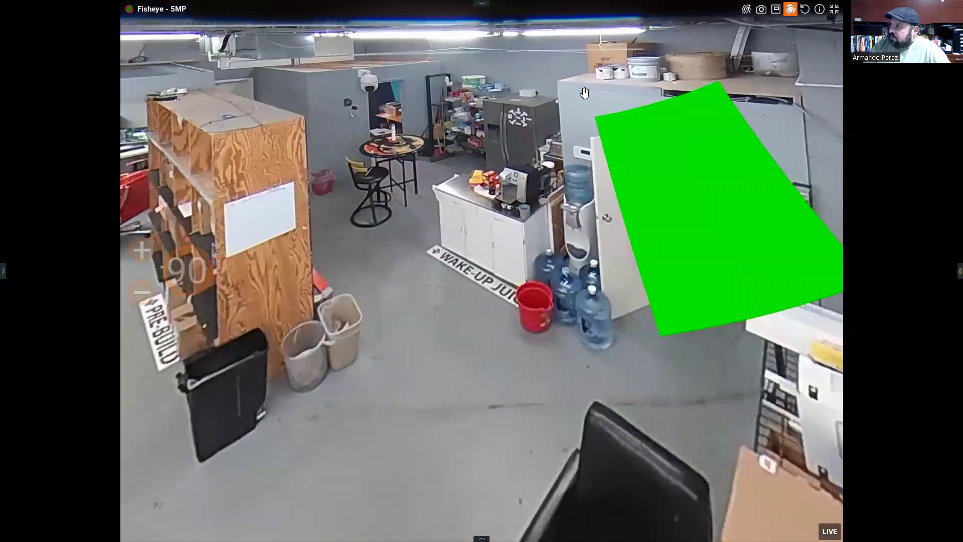
# Step: Run a motion search on the area just above the green mask in the fisheye view, and play the early-morning footage of 6 December 2022
pyautogui.click(747, 10)
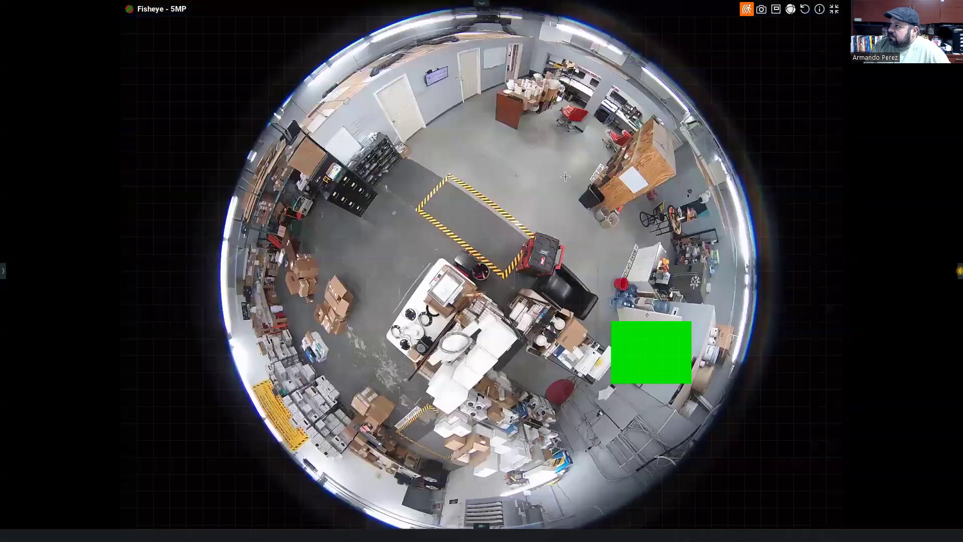
pyautogui.moveTo(661, 323)
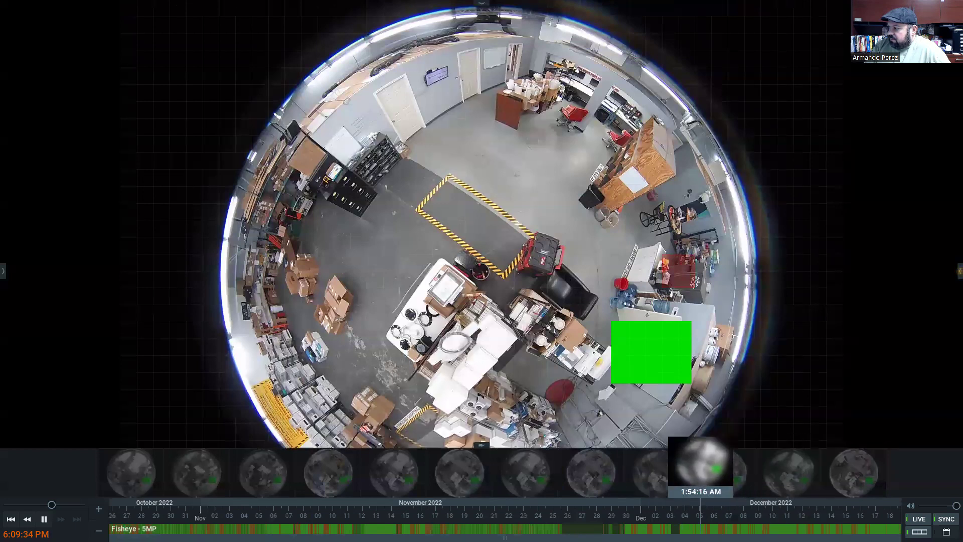
pyautogui.scroll(3, 733, 524)
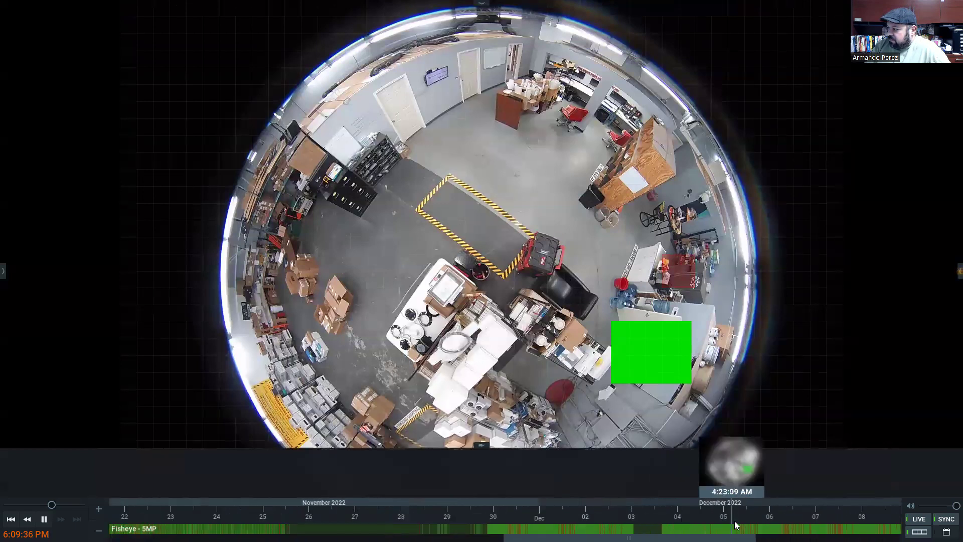
pyautogui.scroll(3, 735, 524)
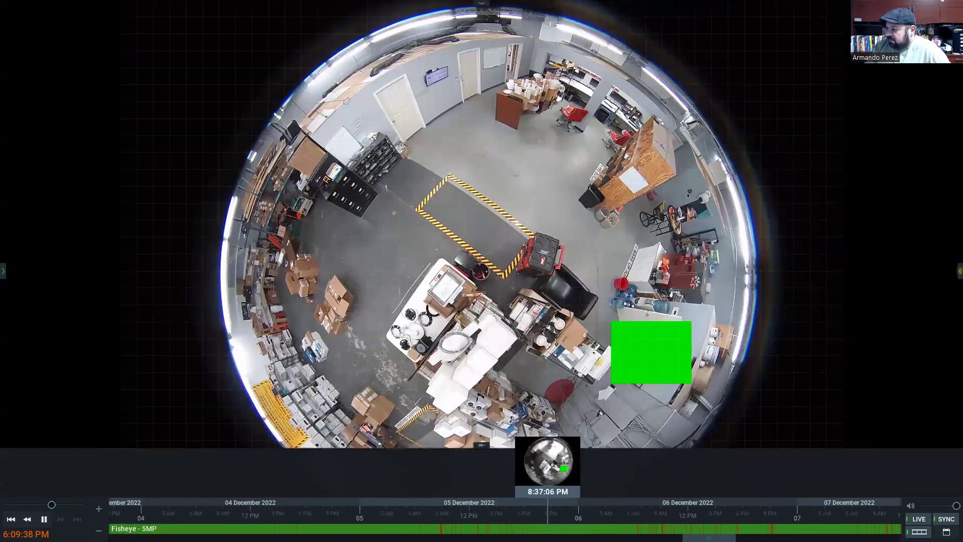
pyautogui.moveTo(666, 524); pyautogui.dragTo(594, 524)
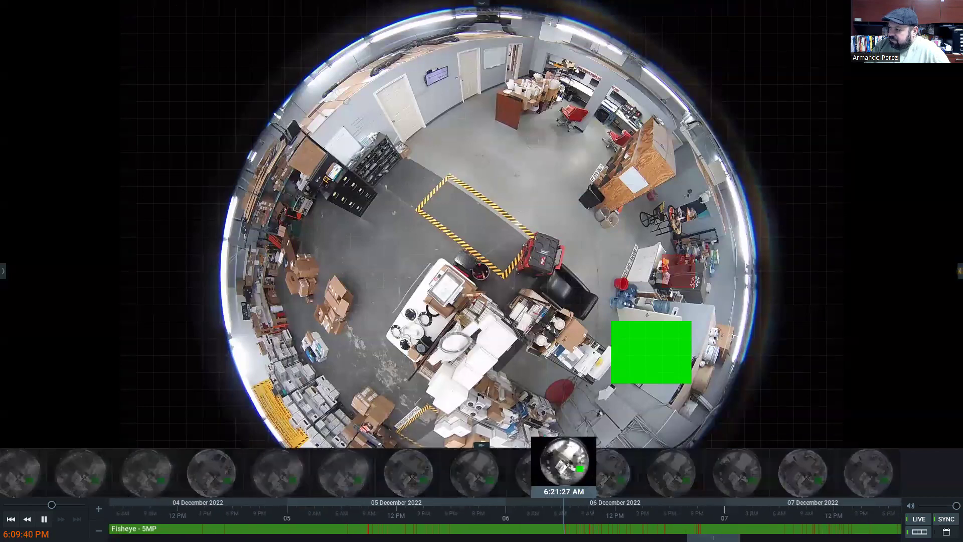
pyautogui.click(564, 524)
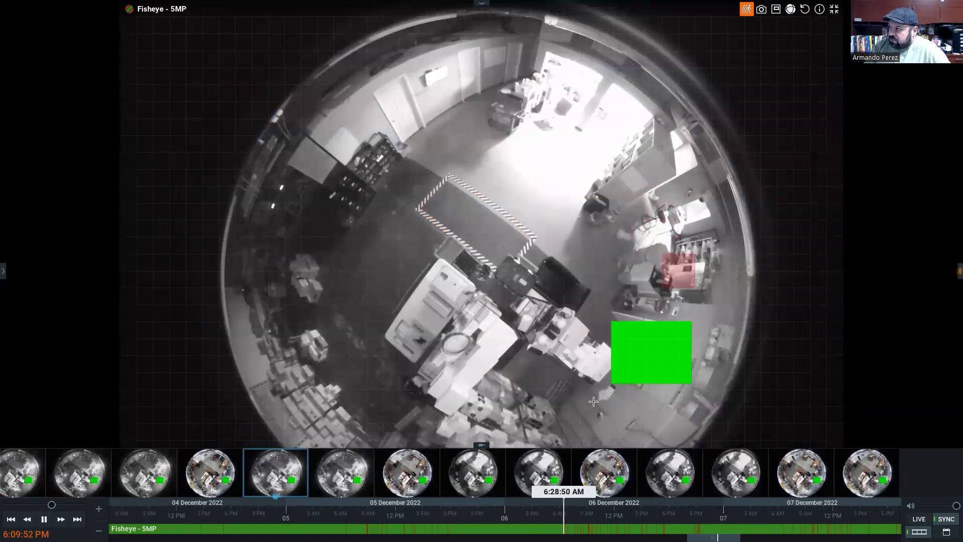
pyautogui.click(44, 521)
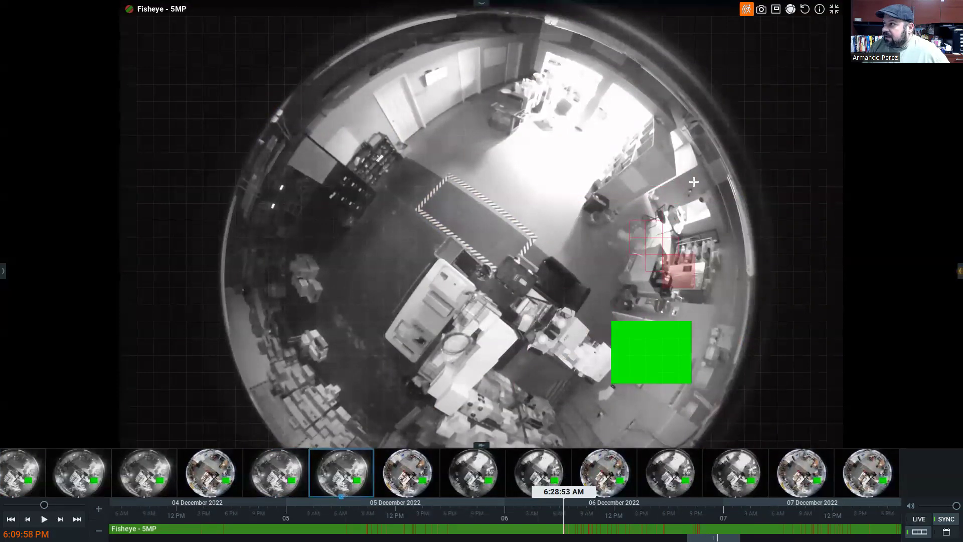
# Step: Return to the multi-camera layout and search for motion in the upper-left area of the WH - Receiving view
pyautogui.press('Escape')
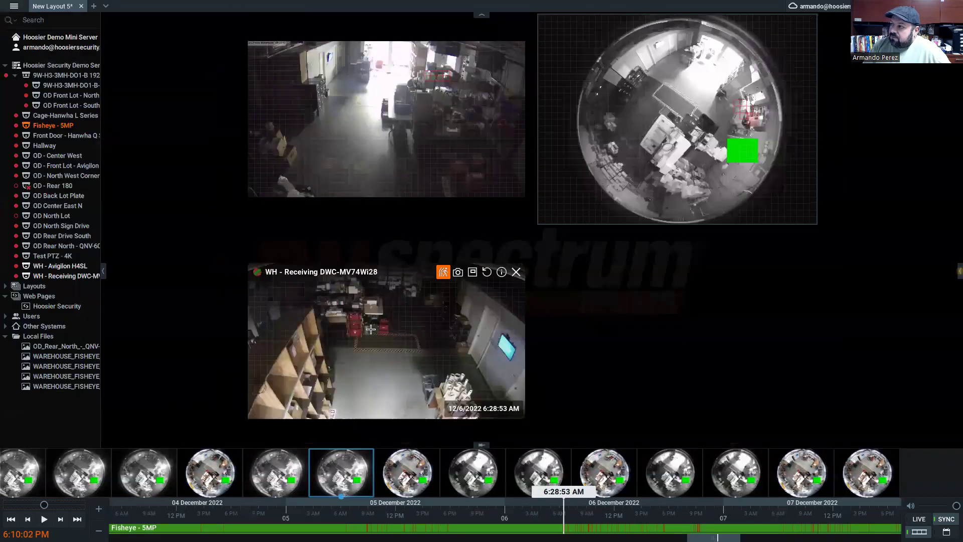
pyautogui.click(370, 330)
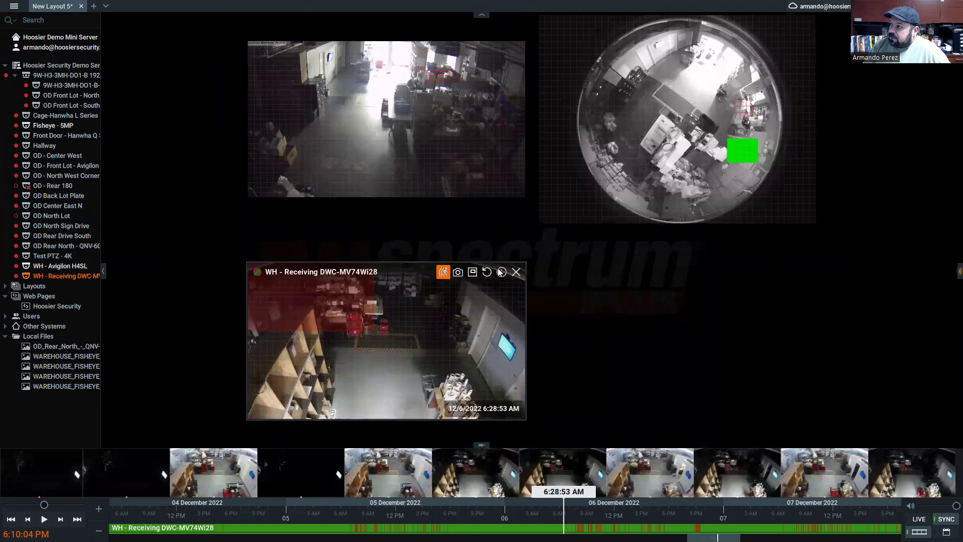
pyautogui.moveTo(442, 286); pyautogui.dragTo(202, 268)
# Step: Add the Test PTZ - 4K camera to the layout, enlarge it and briefly play its 6 December footage
pyautogui.doubleClick(44, 255)
pyautogui.moveTo(223, 350); pyautogui.dragTo(562, 351)
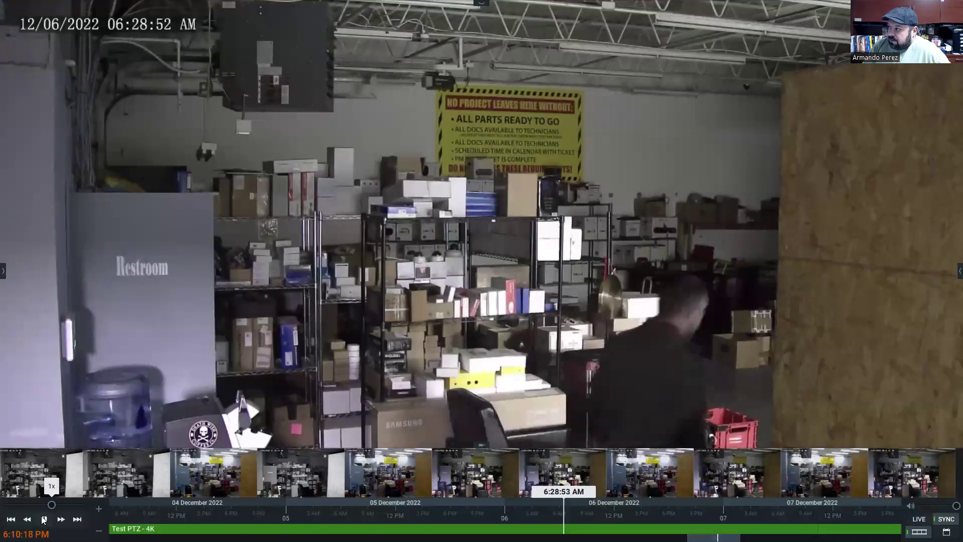
pyautogui.click(45, 520)
# Step: Move the Test PTZ - 4K playback back to about 6:23:48 AM on 6 December 2022
pyautogui.scroll(2, 575, 515)
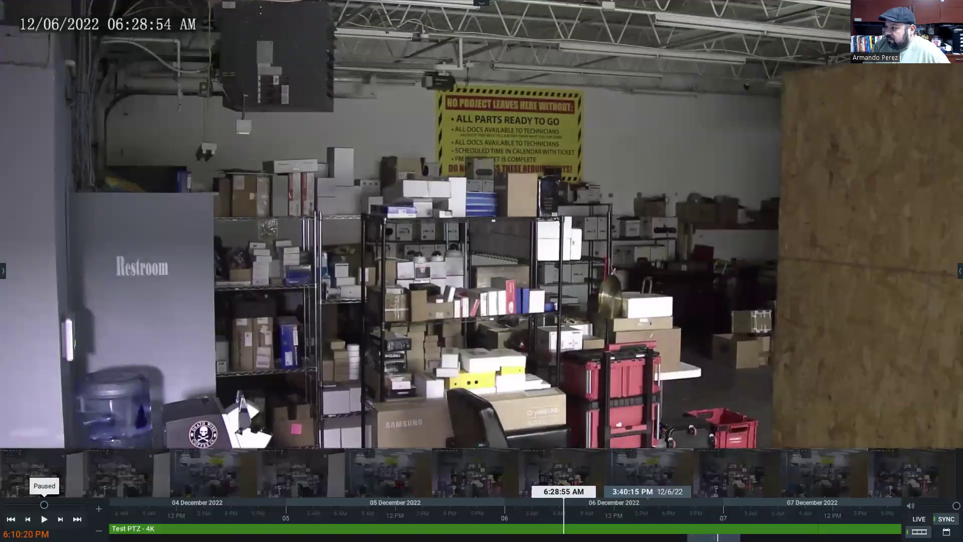
pyautogui.scroll(4, 575, 506)
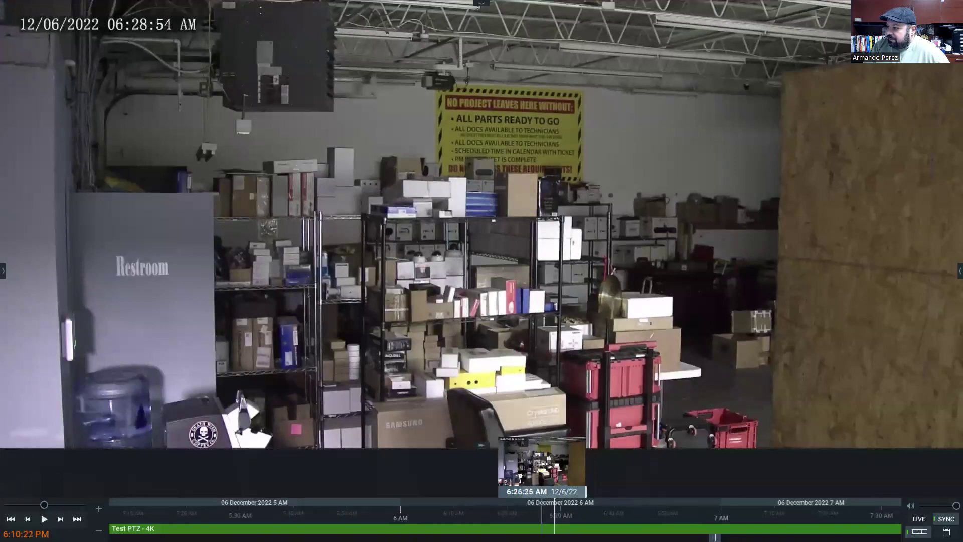
pyautogui.click(544, 512)
pyautogui.click(526, 511)
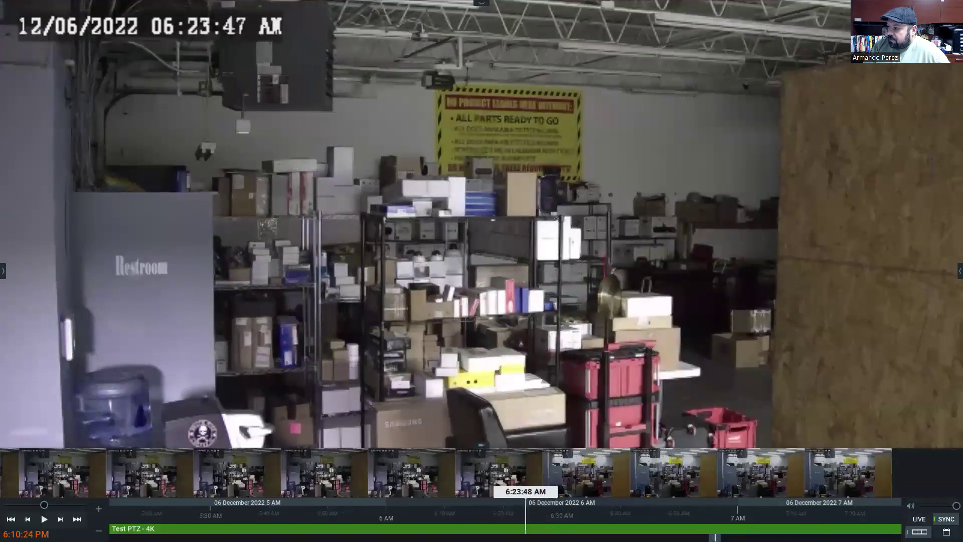
# Step: Play the Test PTZ - 4K footage of 6 December 2022 and pause it at about 6:28:54 AM
pyautogui.click(44, 519)
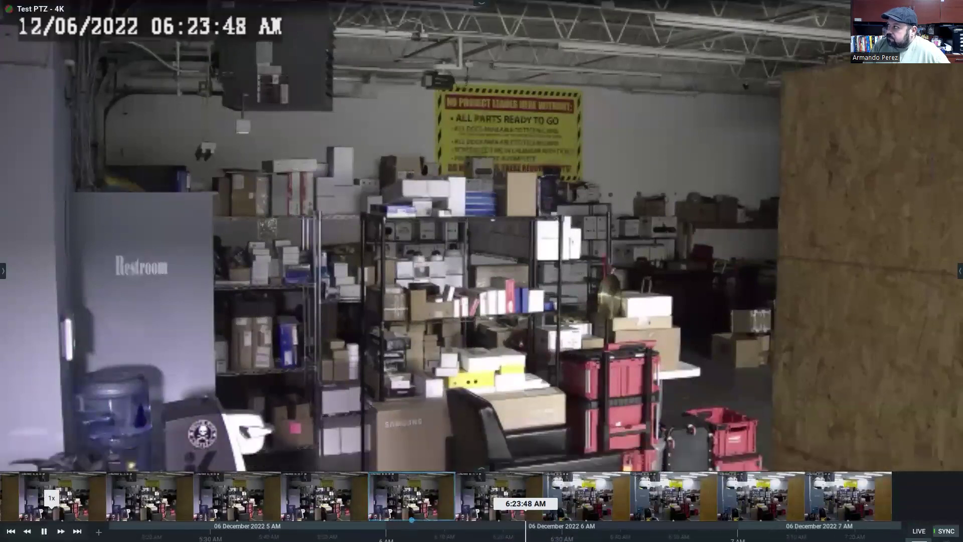
pyautogui.click(324, 476)
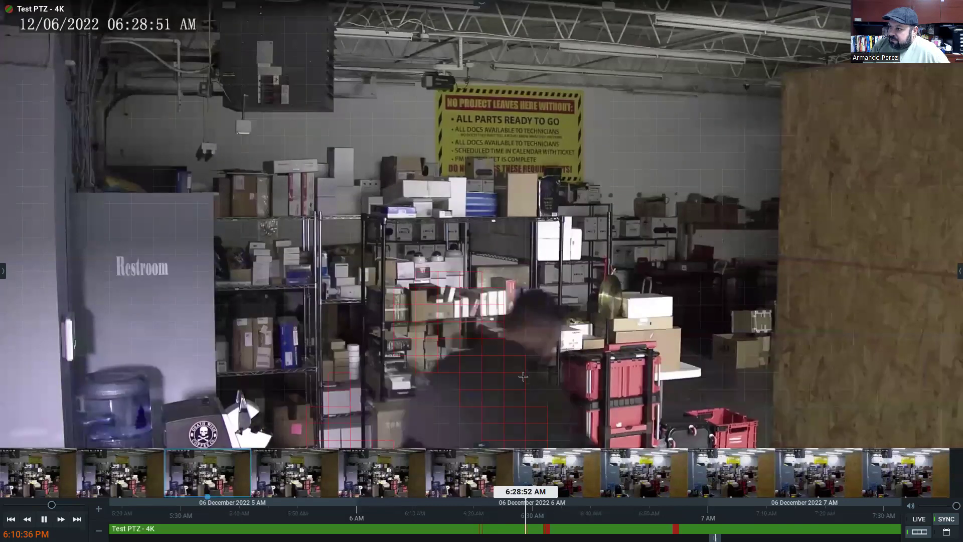
pyautogui.moveTo(51, 505); pyautogui.dragTo(44, 504)
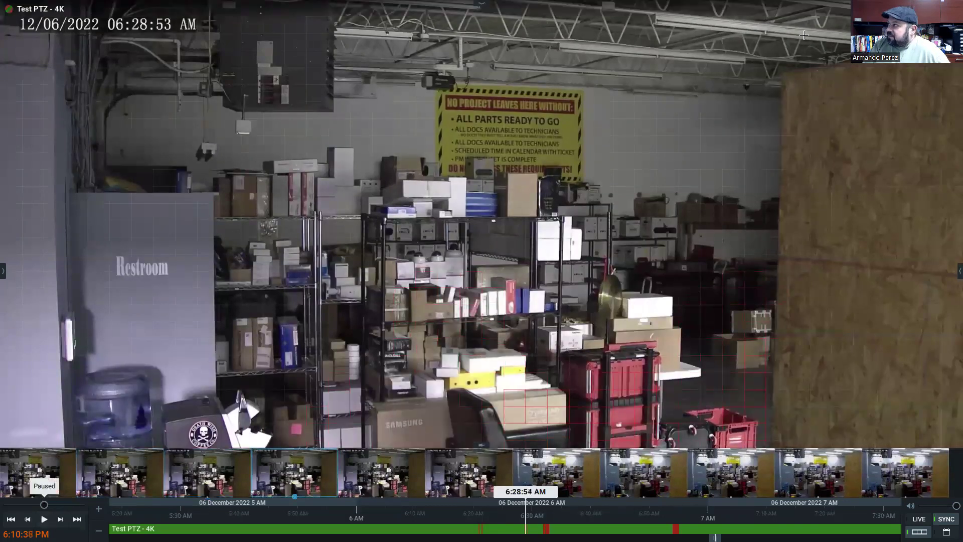
# Step: Return to the multi-camera layout, enlarge the Fisheye - 5MP view and switch it to live video
pyautogui.doubleClick(484, 230)
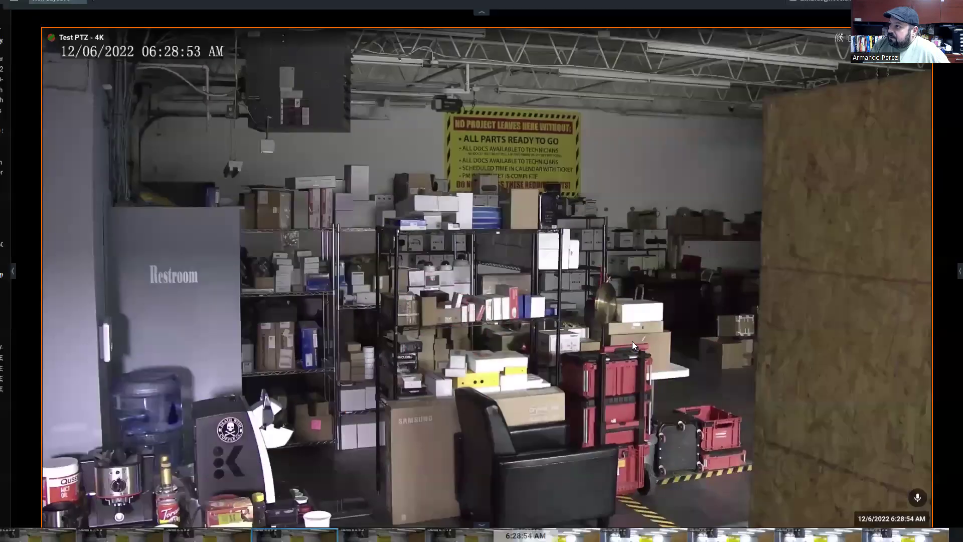
pyautogui.doubleClick(776, 142)
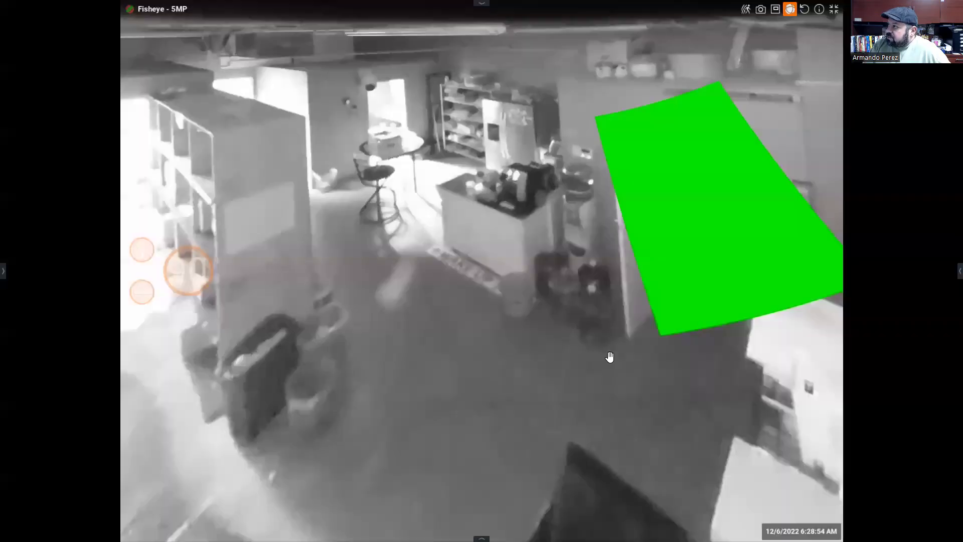
pyautogui.click(921, 519)
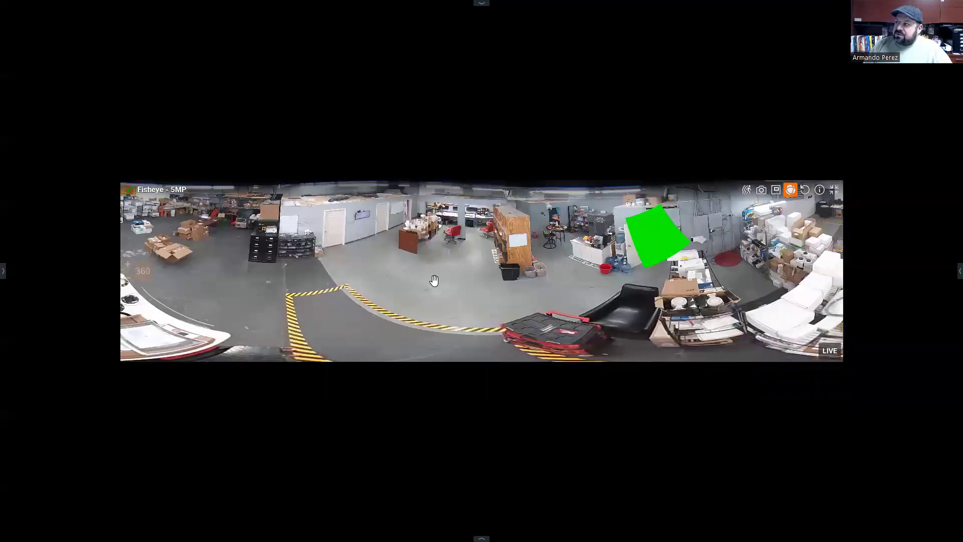
# Step: Return to the multi-camera layout and remove all four cameras from it
pyautogui.doubleClick(434, 281)
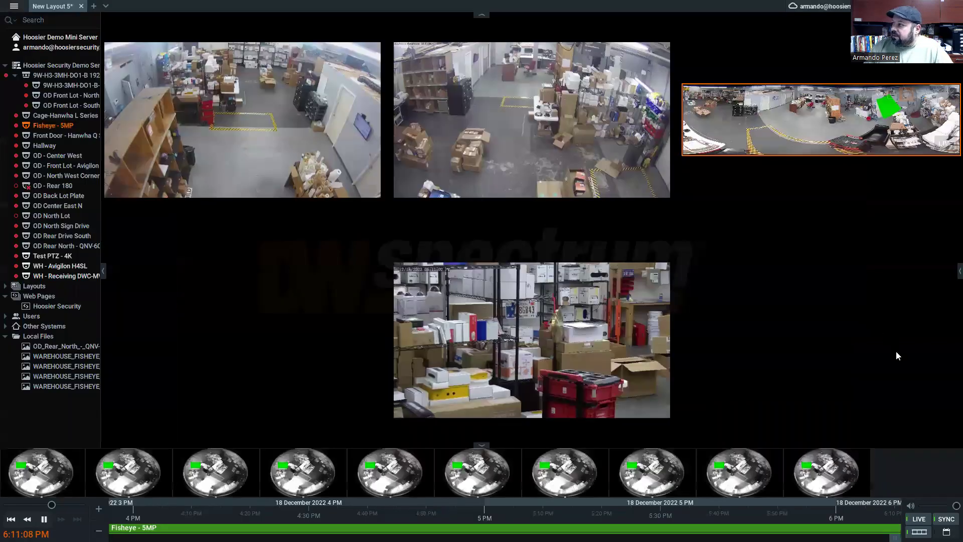
pyautogui.moveTo(914, 419); pyautogui.dragTo(352, 180)
pyautogui.press('Delete')
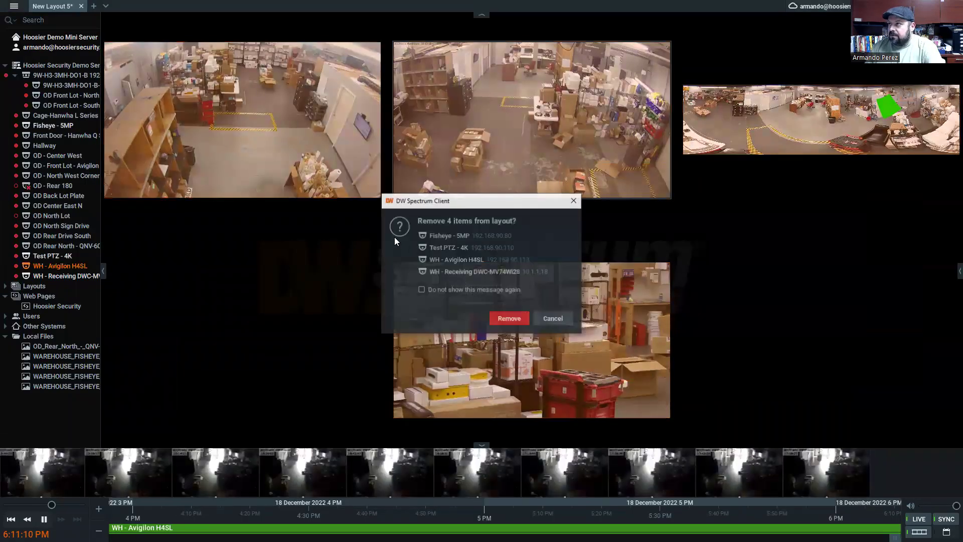
pyautogui.click(511, 319)
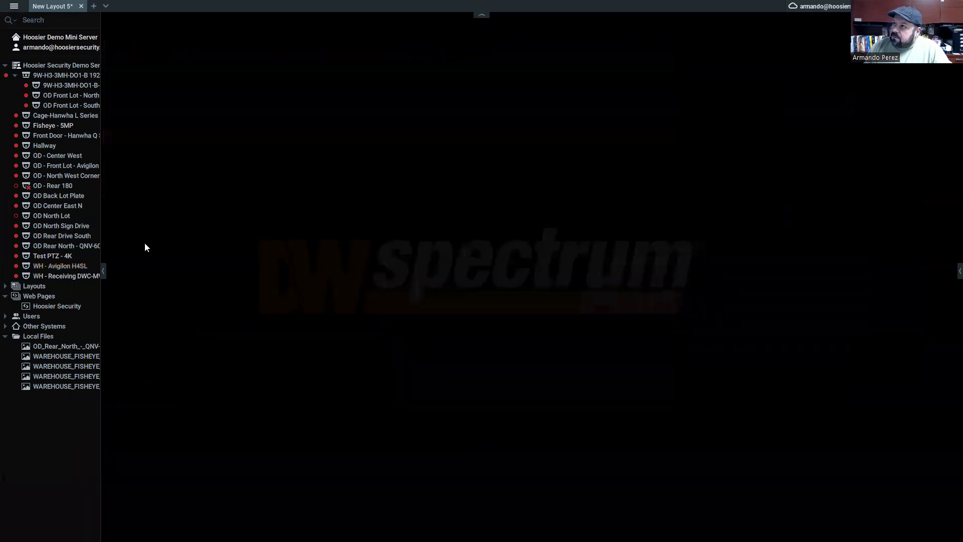
# Step: Add the Fisheye - 5MP camera to the empty layout and create a zoom window framing the whole white door beside the black shelving
pyautogui.doubleClick(46, 125)
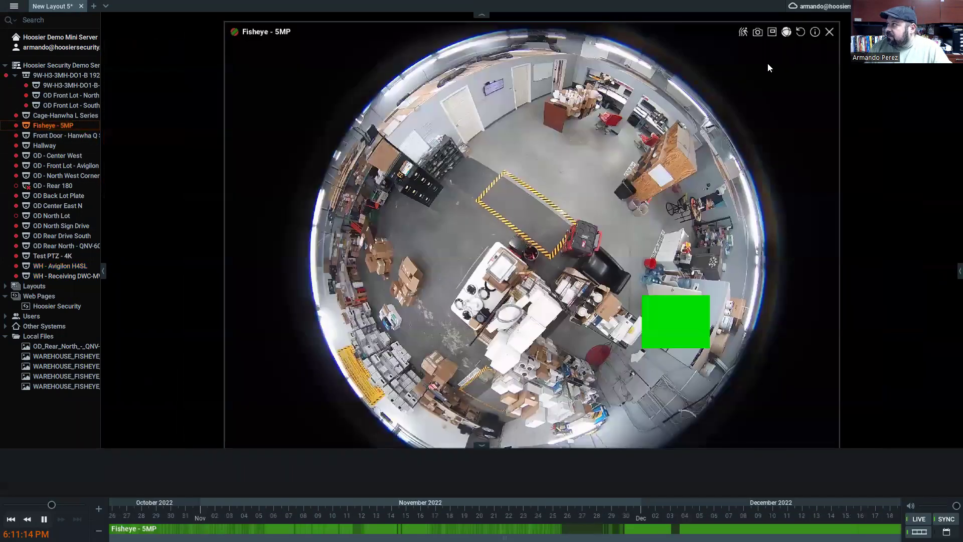
pyautogui.click(747, 28)
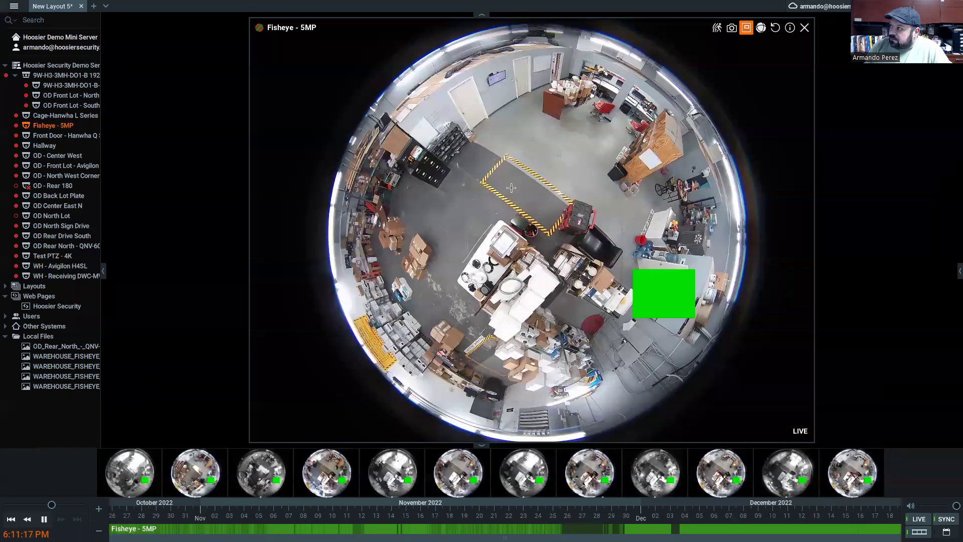
pyautogui.moveTo(418, 104); pyautogui.dragTo(476, 134)
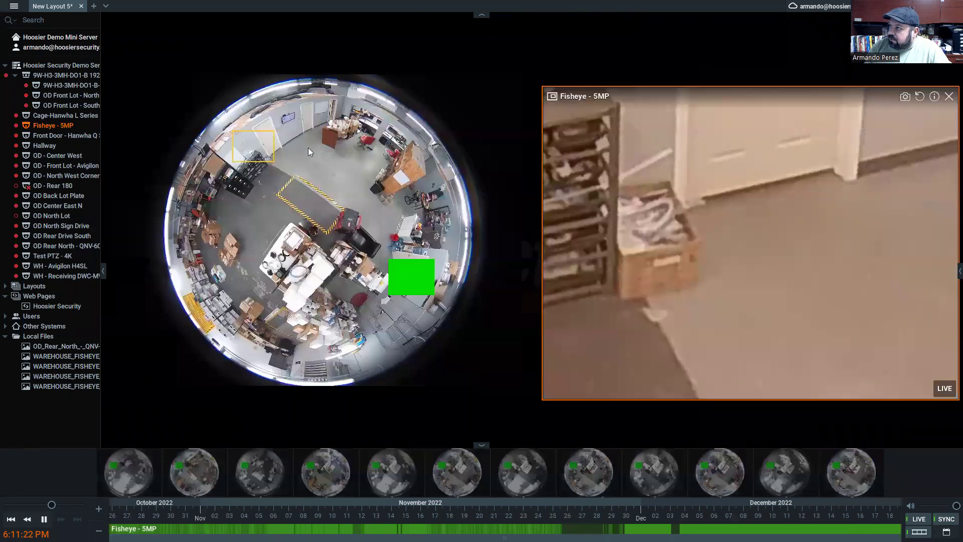
pyautogui.moveTo(251, 150)
pyautogui.mouseDown()
pyautogui.moveTo(220, 129)
pyautogui.moveTo(252, 121)
pyautogui.moveTo(237, 125)
pyautogui.moveTo(247, 135)
pyautogui.mouseUp()
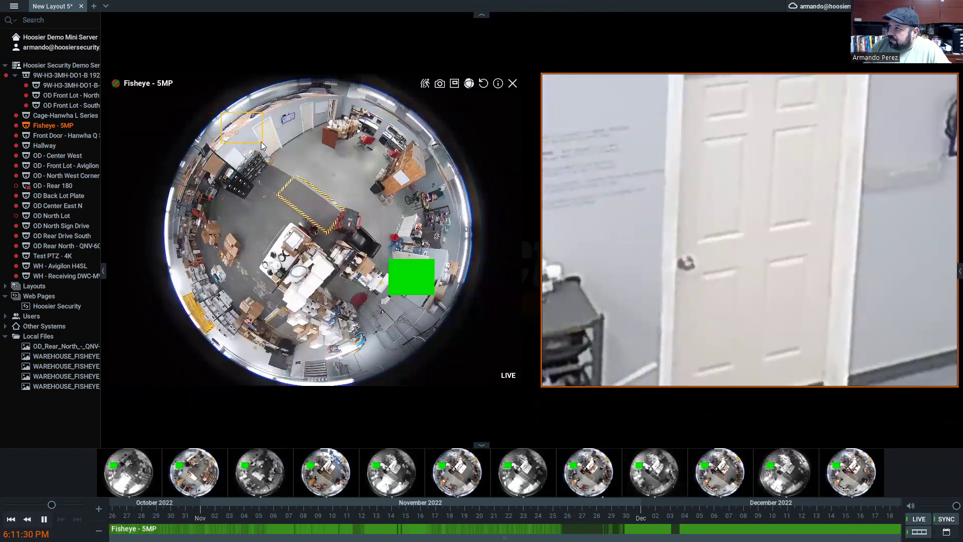
pyautogui.moveTo(261, 146); pyautogui.dragTo(280, 173)
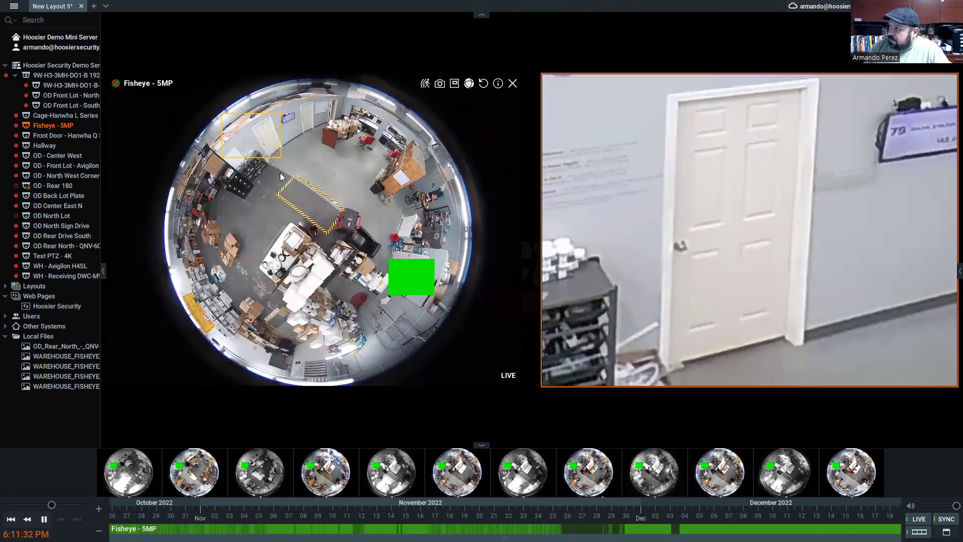
# Step: Create a second zoom window at the fisheye image's lower edge and shift it to frame the wall vent and the black barrels
pyautogui.click(454, 84)
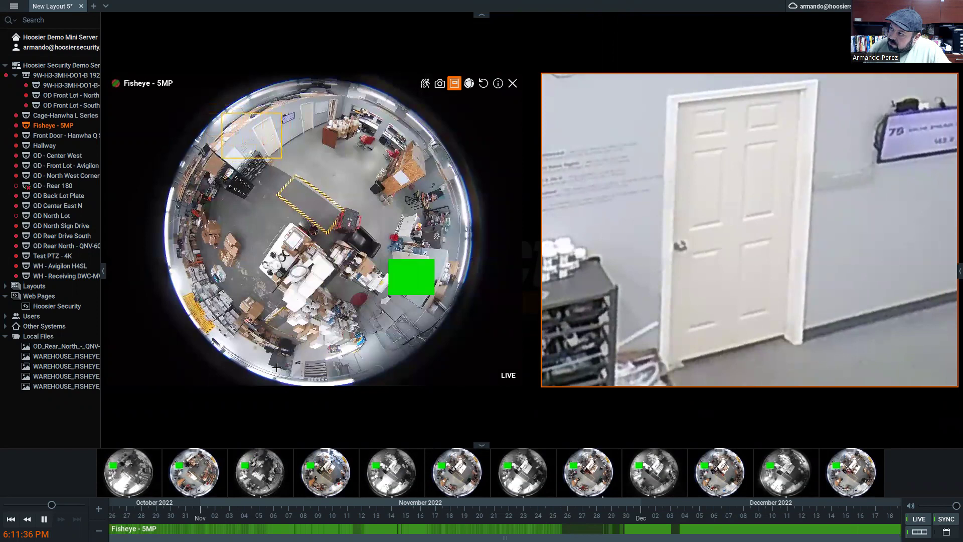
pyautogui.moveTo(266, 332); pyautogui.dragTo(329, 371)
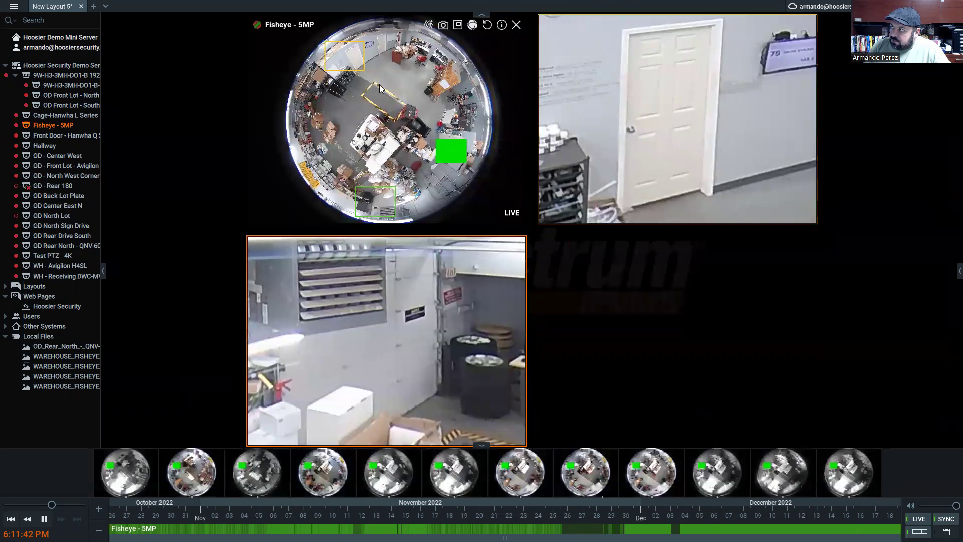
pyautogui.moveTo(386, 198); pyautogui.dragTo(367, 211)
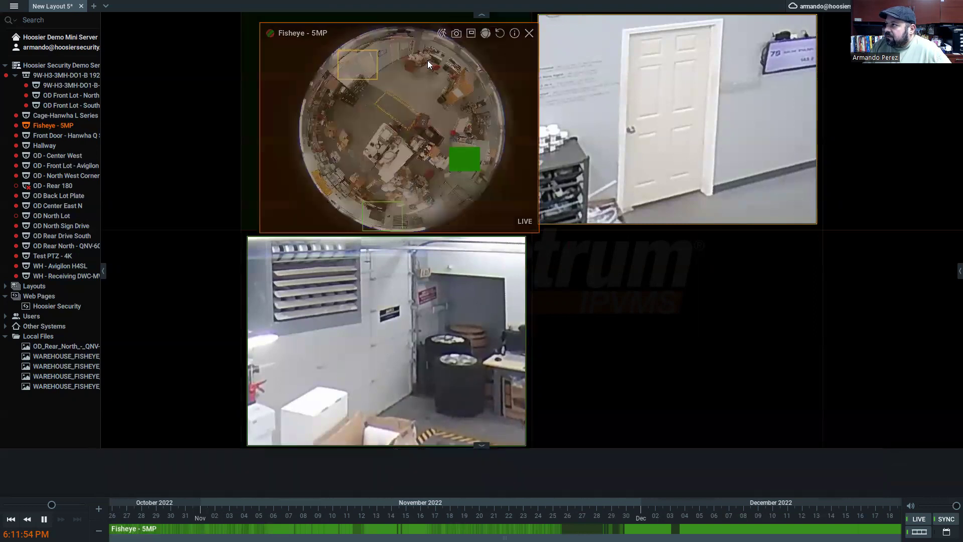
# Step: Move the fisheye view to the empty fourth cell and create a zoom window on the workbench area with the red chairs
pyautogui.moveTo(428, 60); pyautogui.dragTo(742, 300)
pyautogui.click(748, 245)
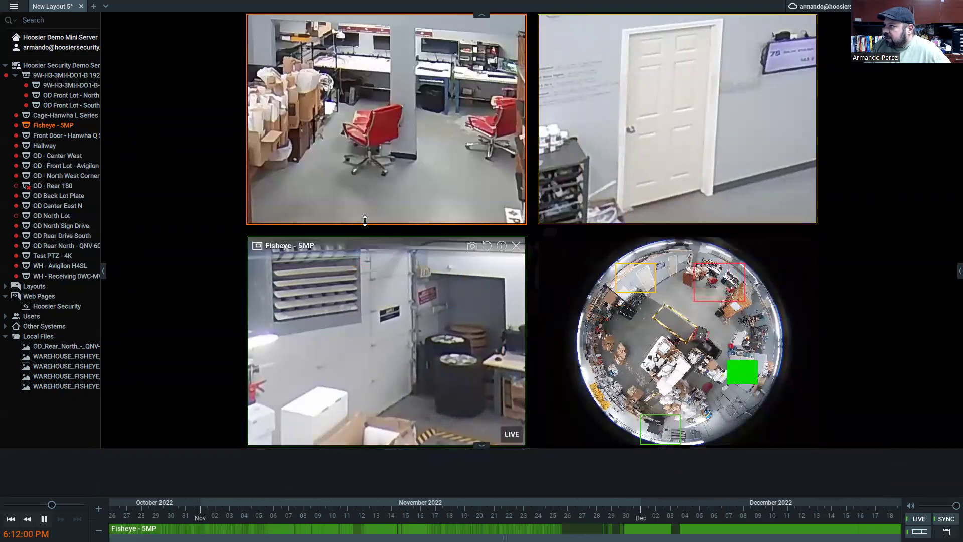
pyautogui.moveTo(722, 284); pyautogui.dragTo(720, 280)
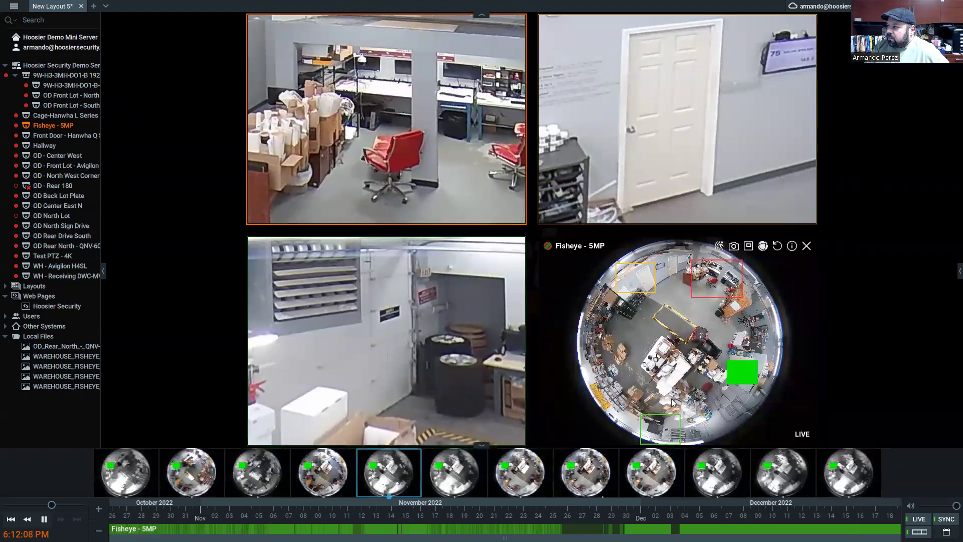
# Step: Move and enlarge the green-outlined zoom window onto the box shelving, and shift the red-outlined one to frame both red chairs
pyautogui.moveTo(665, 422); pyautogui.dragTo(686, 390)
pyautogui.scroll(-4, 674, 392)
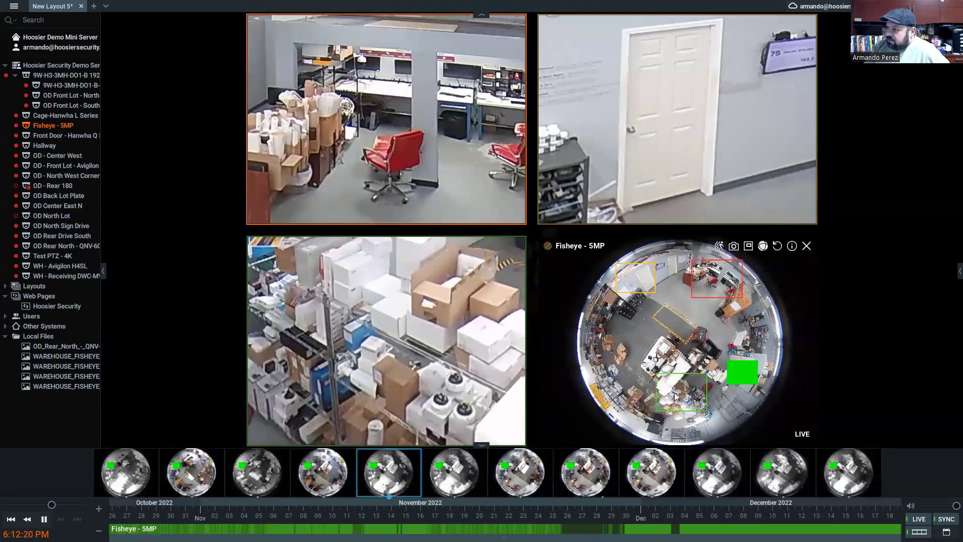
pyautogui.moveTo(675, 394)
pyautogui.mouseDown()
pyautogui.moveTo(681, 375)
pyautogui.moveTo(681, 386)
pyautogui.mouseUp()
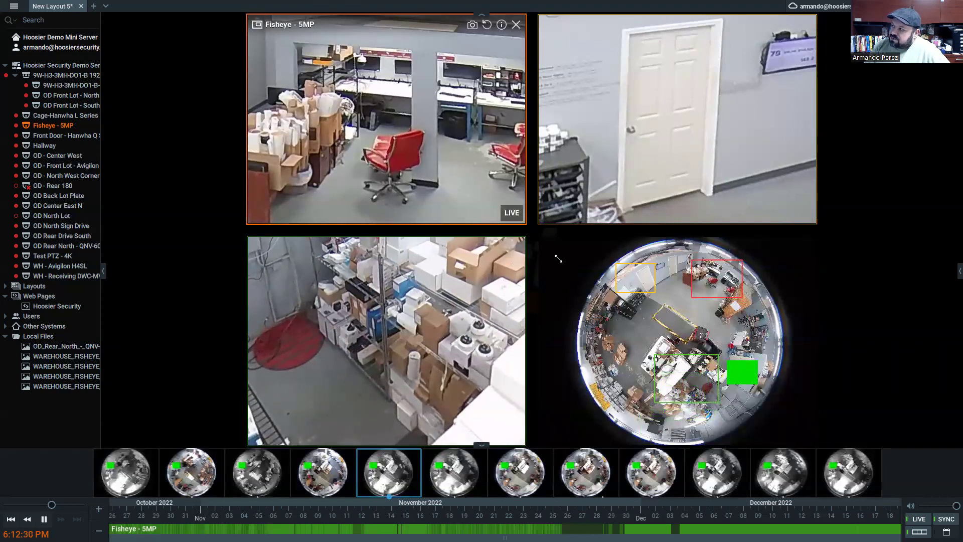
pyautogui.moveTo(713, 282); pyautogui.dragTo(721, 284)
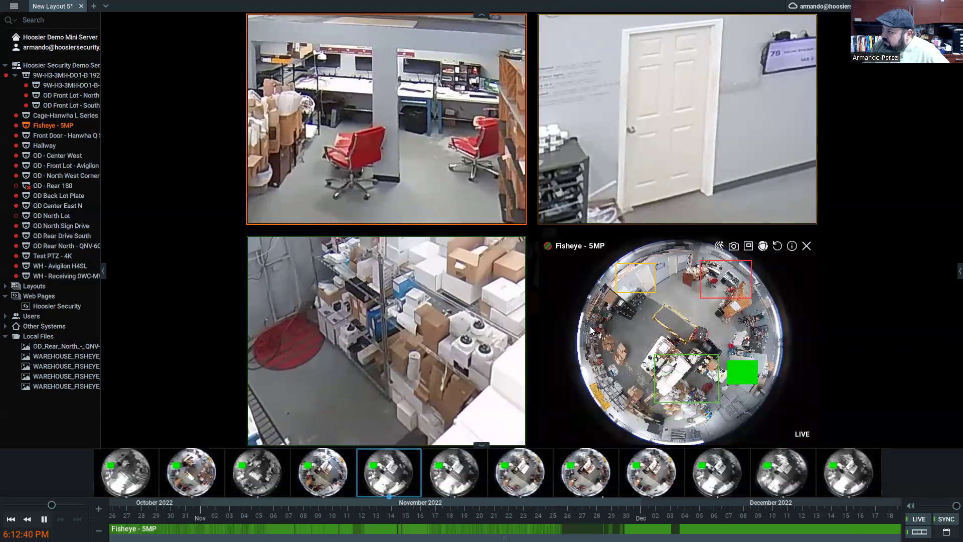
# Step: Create a fourth zoom window on the cardboard boxes at the fisheye's left edge, place it beside the fisheye view and adjust its area
pyautogui.click(590, 347)
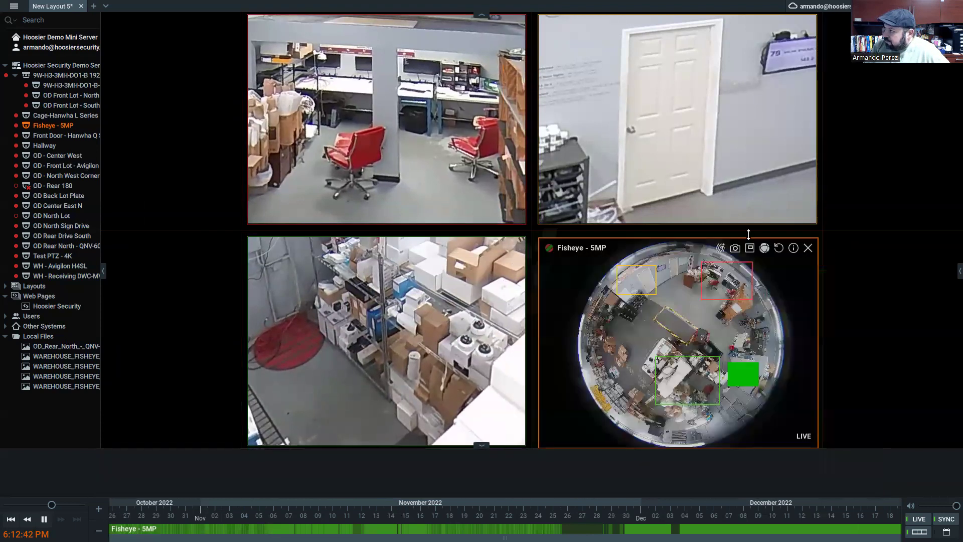
pyautogui.click(749, 247)
pyautogui.moveTo(590, 355); pyautogui.dragTo(617, 383)
pyautogui.moveTo(847, 315); pyautogui.dragTo(805, 335)
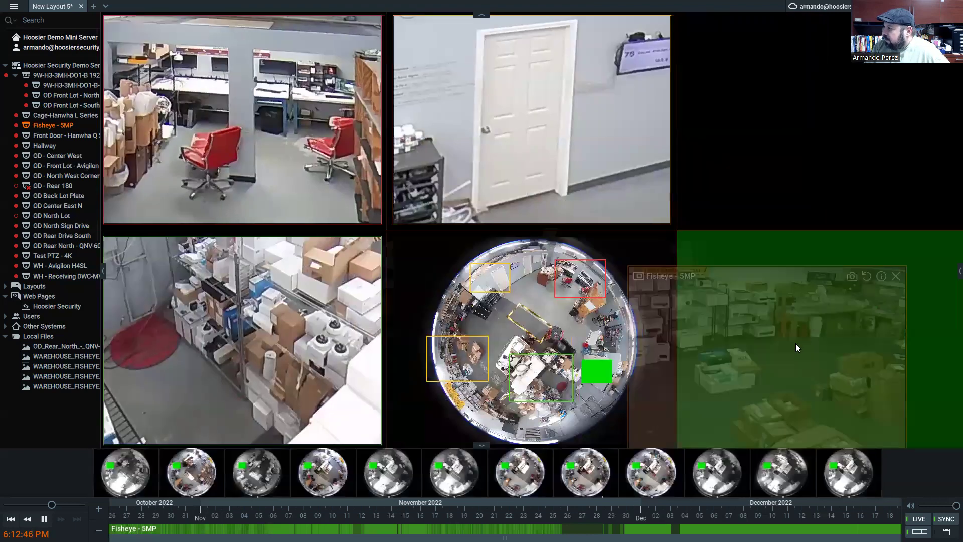
pyautogui.moveTo(466, 352)
pyautogui.mouseDown()
pyautogui.moveTo(455, 332)
pyautogui.moveTo(459, 344)
pyautogui.mouseUp()
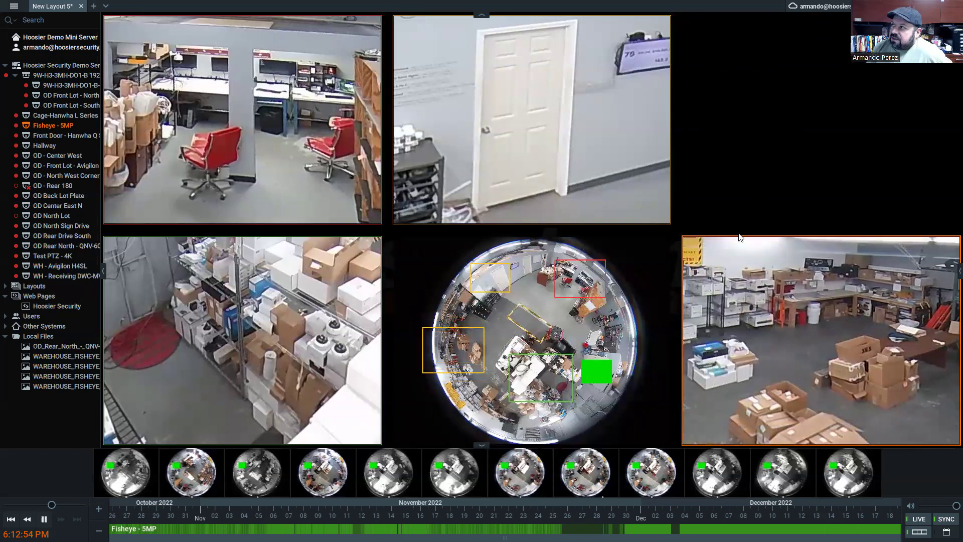
# Step: Save the current layout under the name "Fisheye Demo View"
pyautogui.rightClick(725, 115)
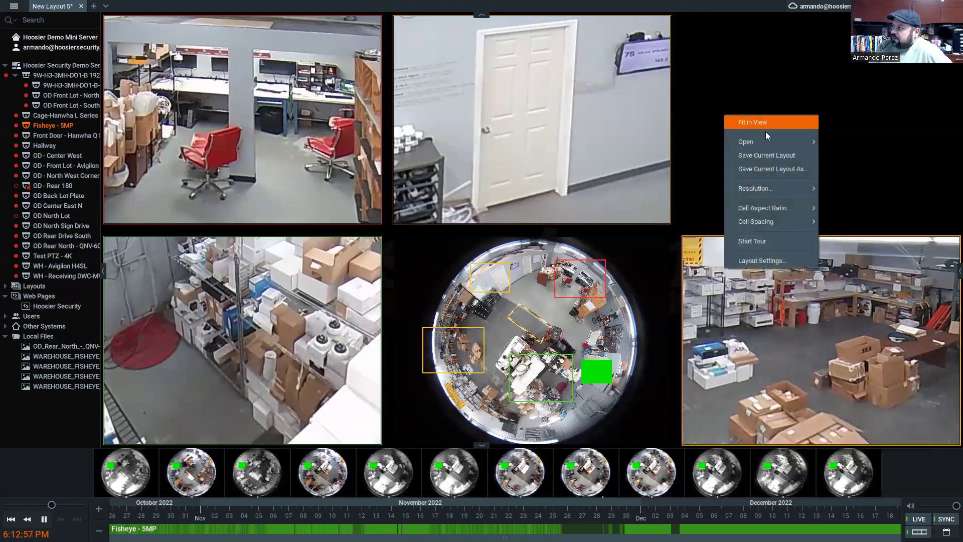
pyautogui.click(757, 169)
pyautogui.moveTo(484, 261); pyautogui.dragTo(400, 258)
pyautogui.write('Fisheye')
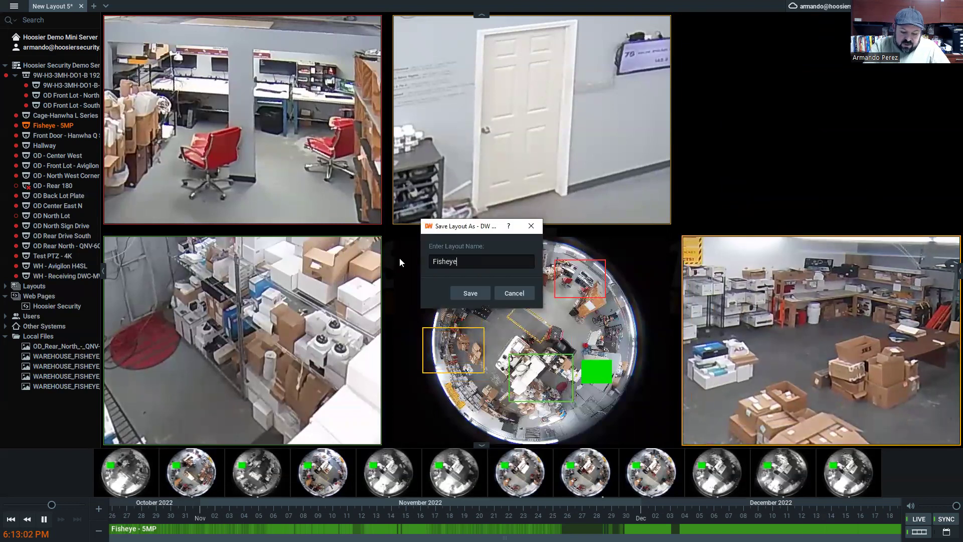
pyautogui.write(' Demo View')
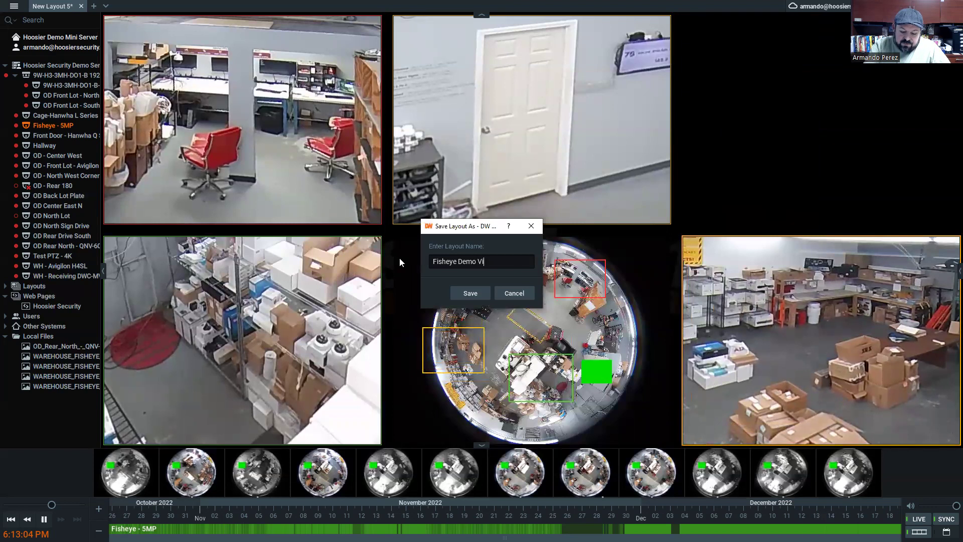
pyautogui.click(472, 292)
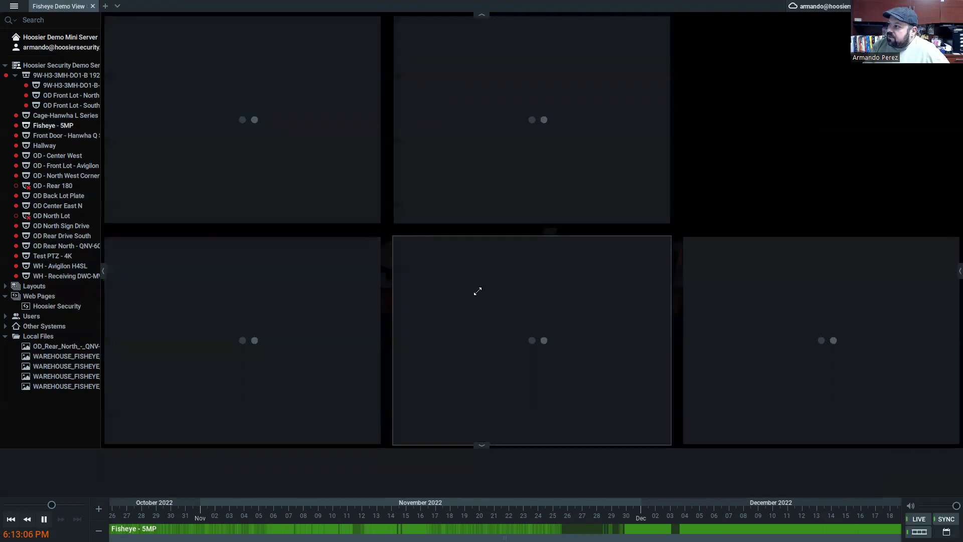
# Step: Open a new empty layout and expand the list of saved layouts to locate Fisheye Demo View
pyautogui.click(106, 6)
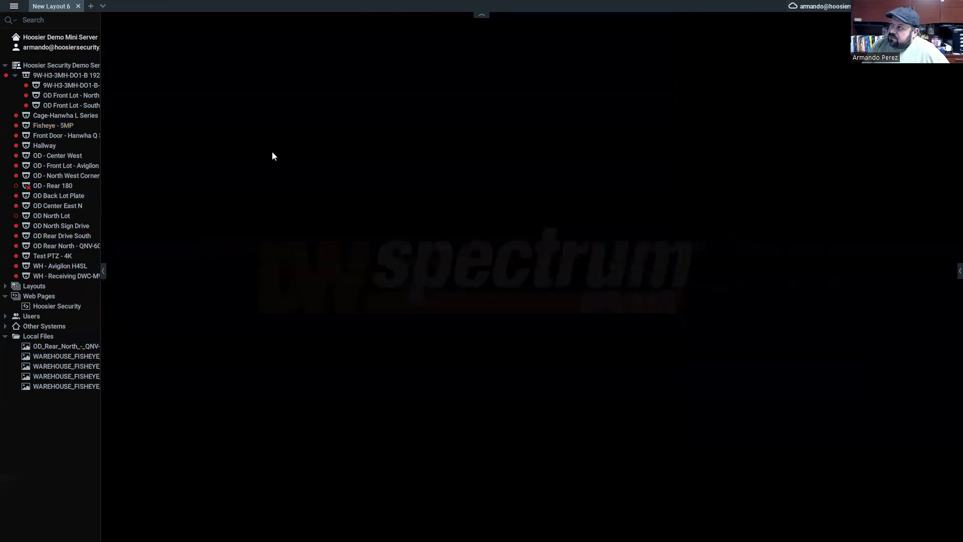
pyautogui.click(5, 286)
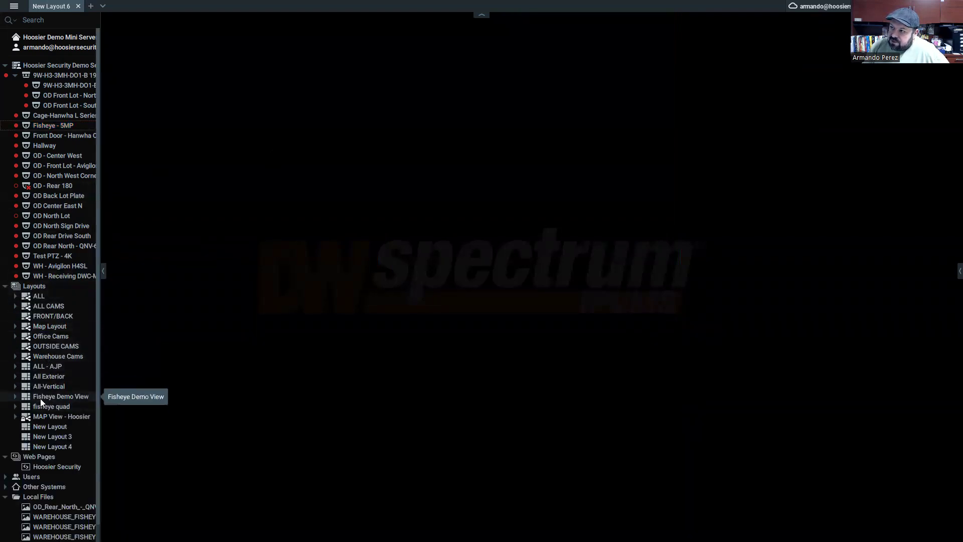